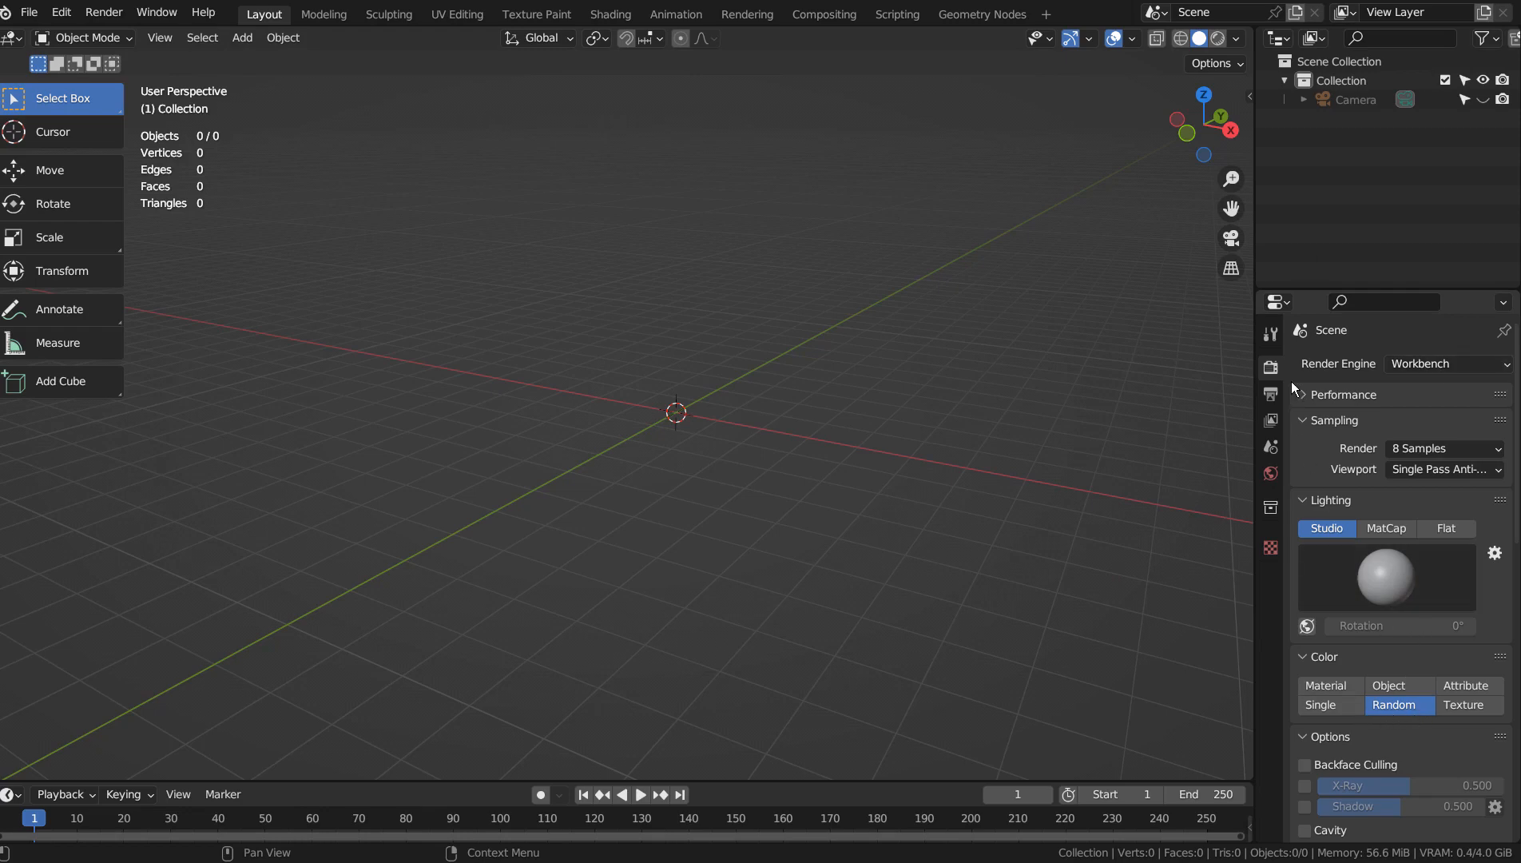
Review the output resolution settings and the compositing node tree.
click(1271, 394)
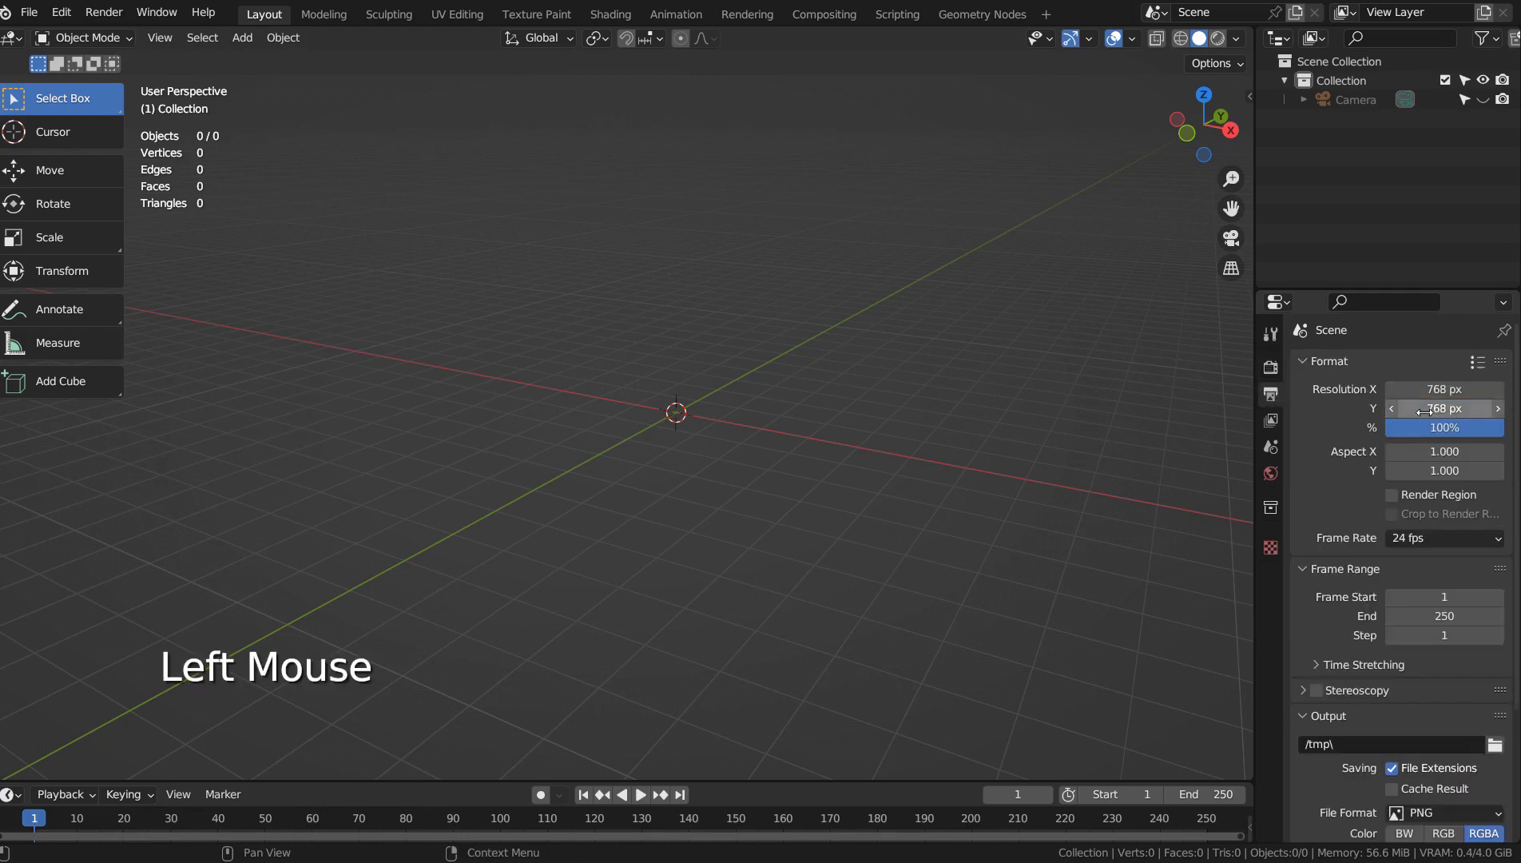
click(829, 16)
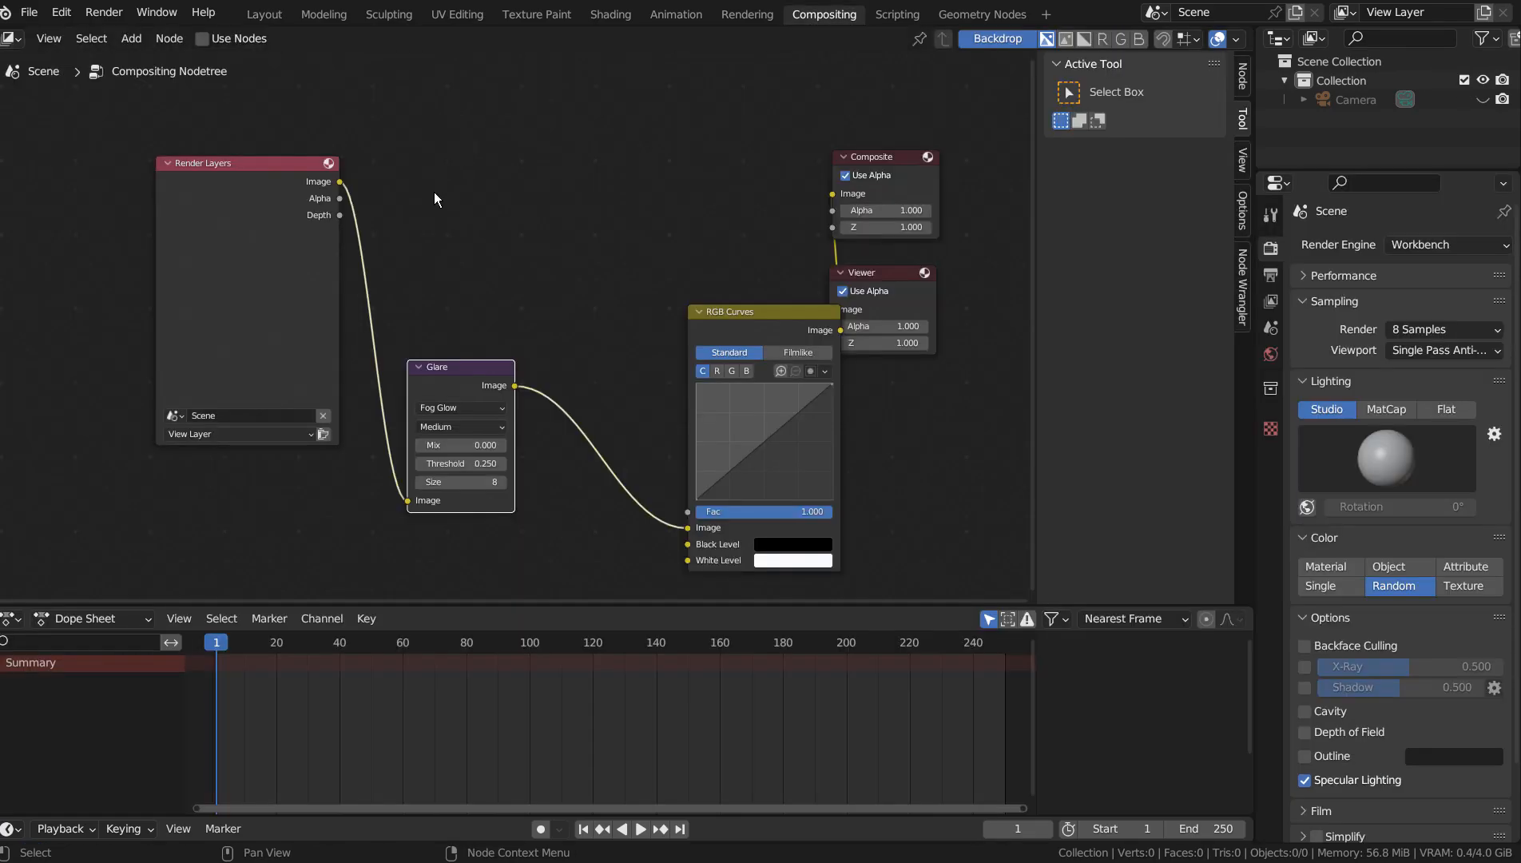
click(264, 16)
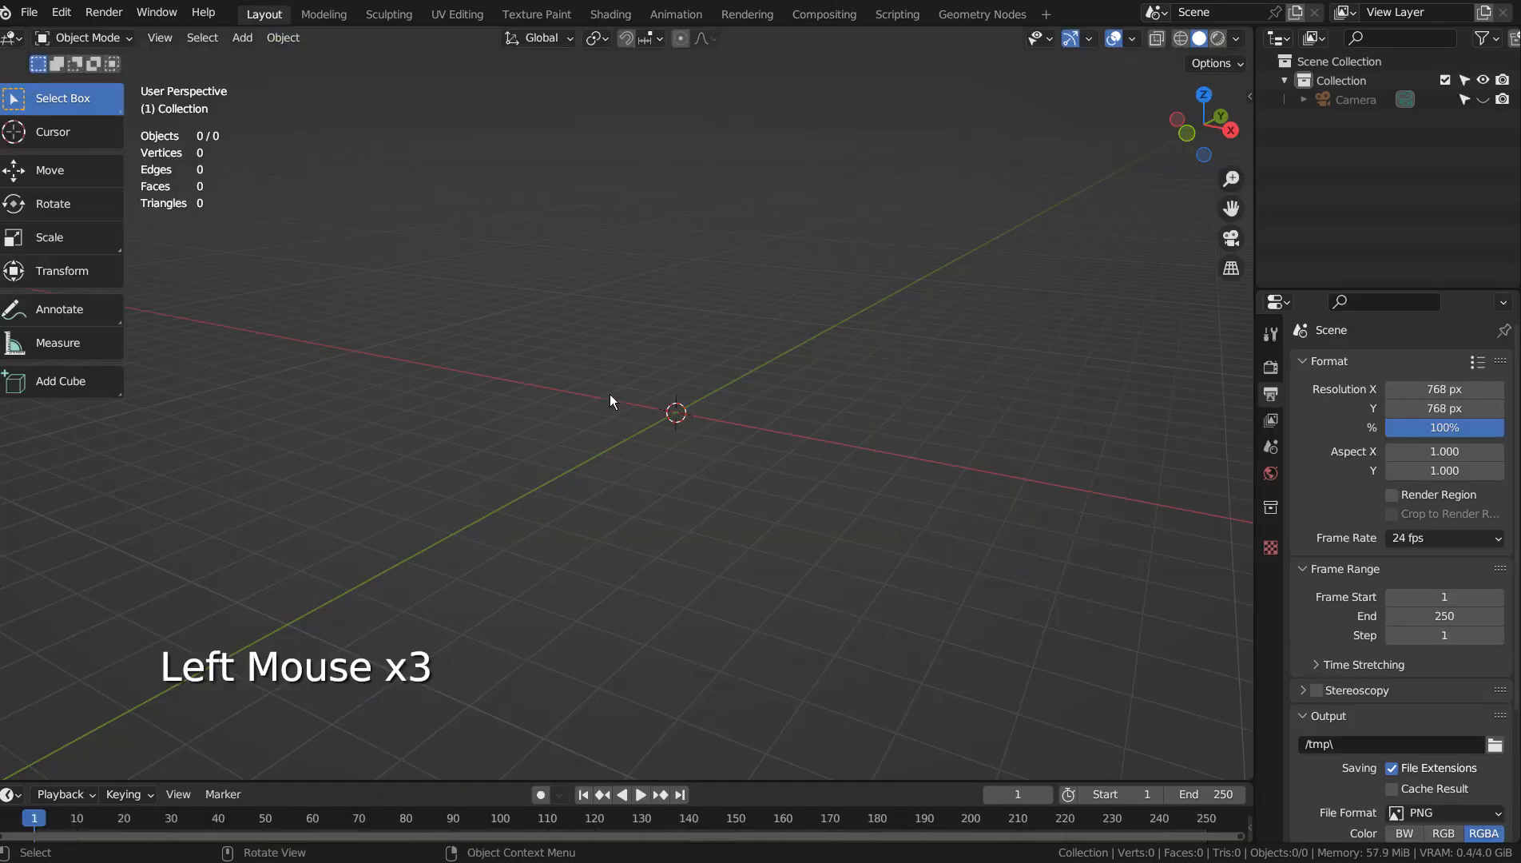
Add a plane mesh while looking through the camera and scale it up by about 4.57.
key(KP_0)
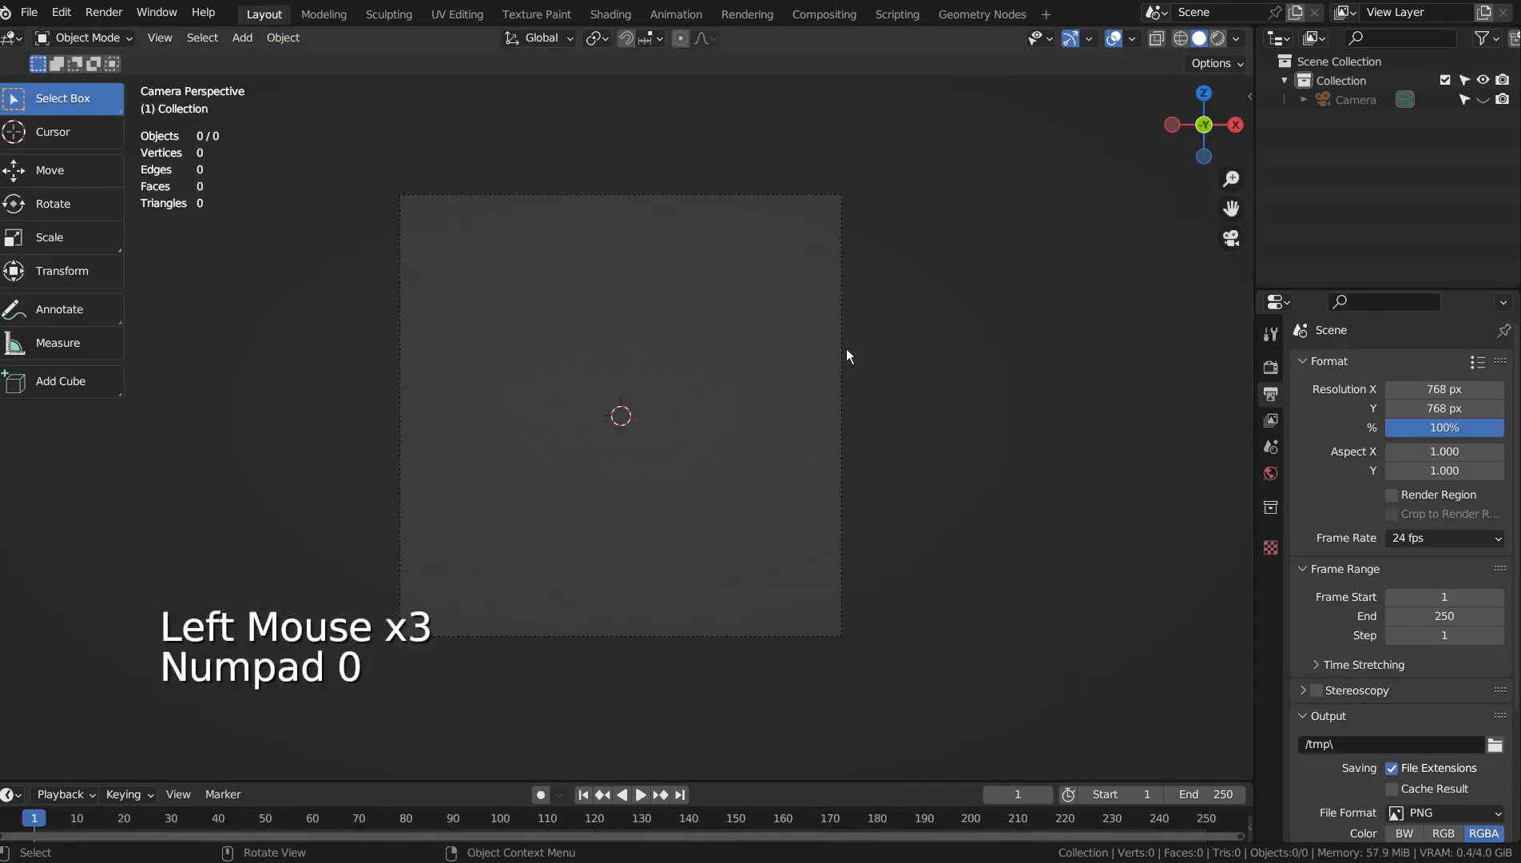
key(shift+a)
mouse_move(849, 347)
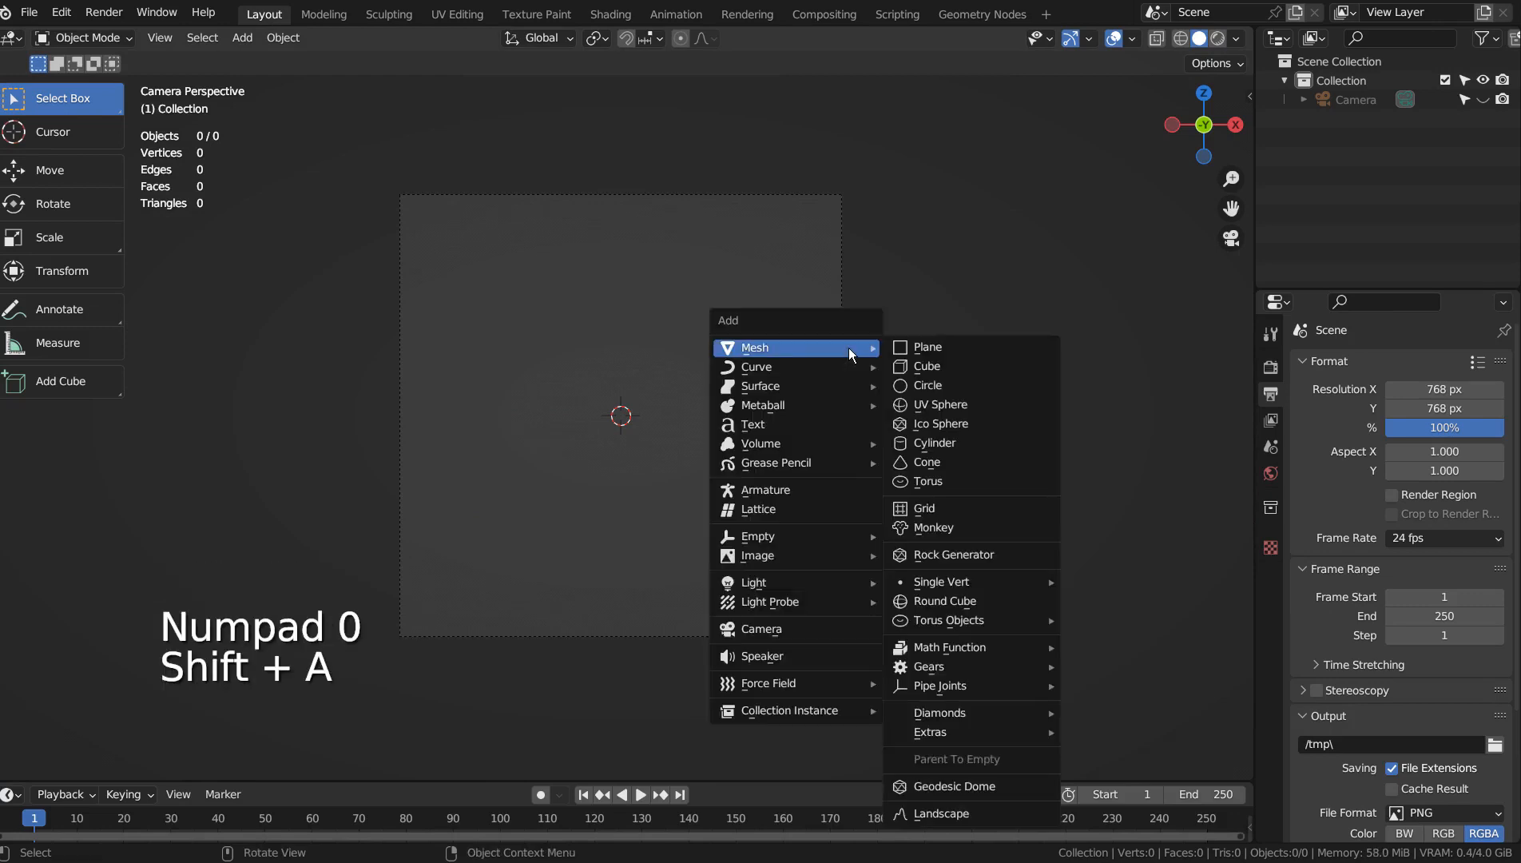
click(1000, 348)
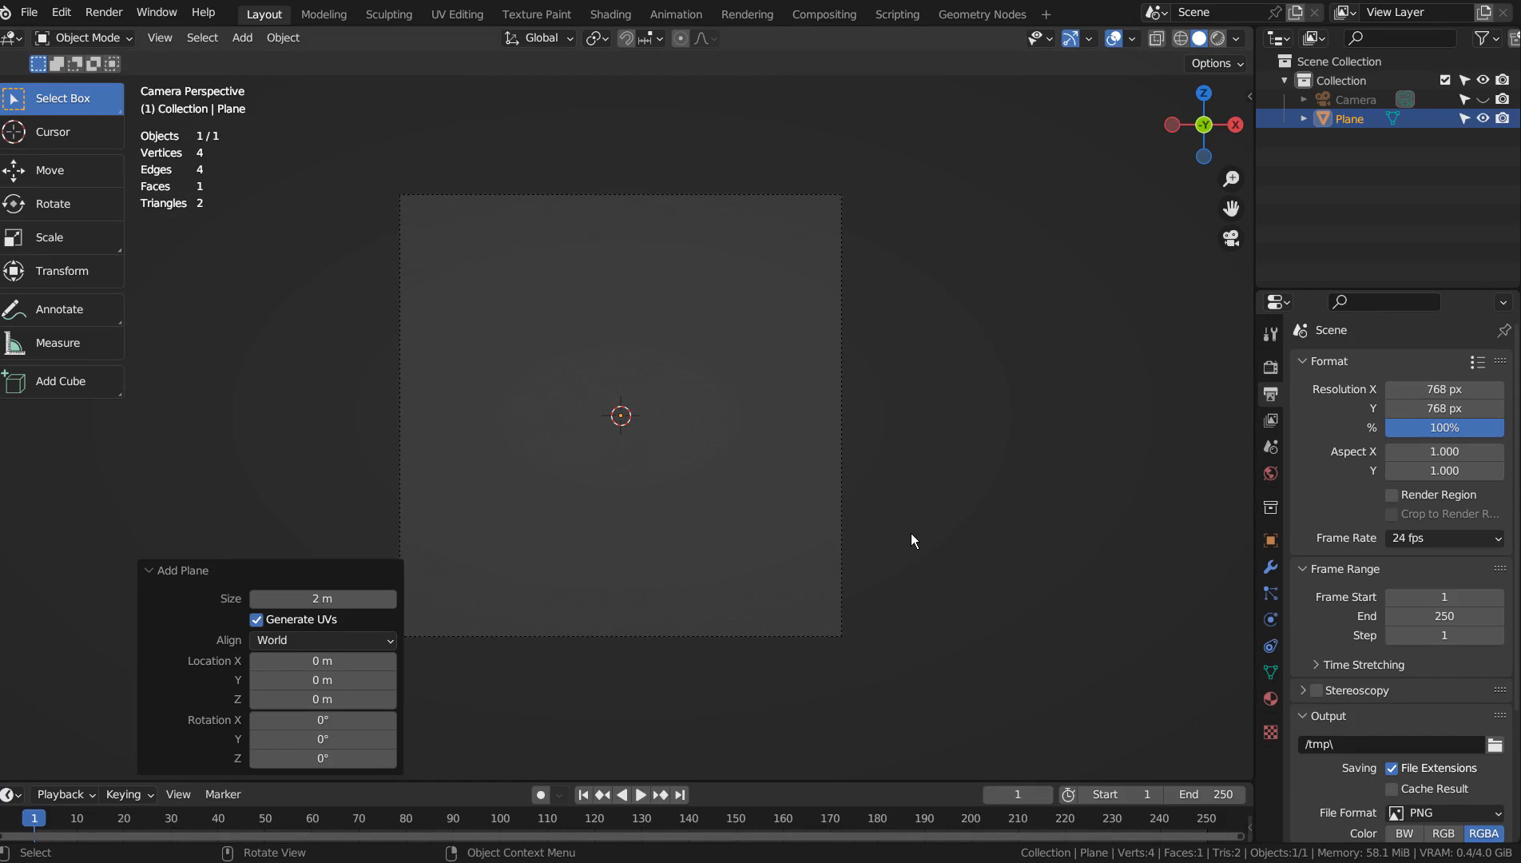
key(s)
click(785, 532)
Lower the plane along Z and scale it by about 2.29 so it fills the lower part of the camera frame.
key(g)
key(z)
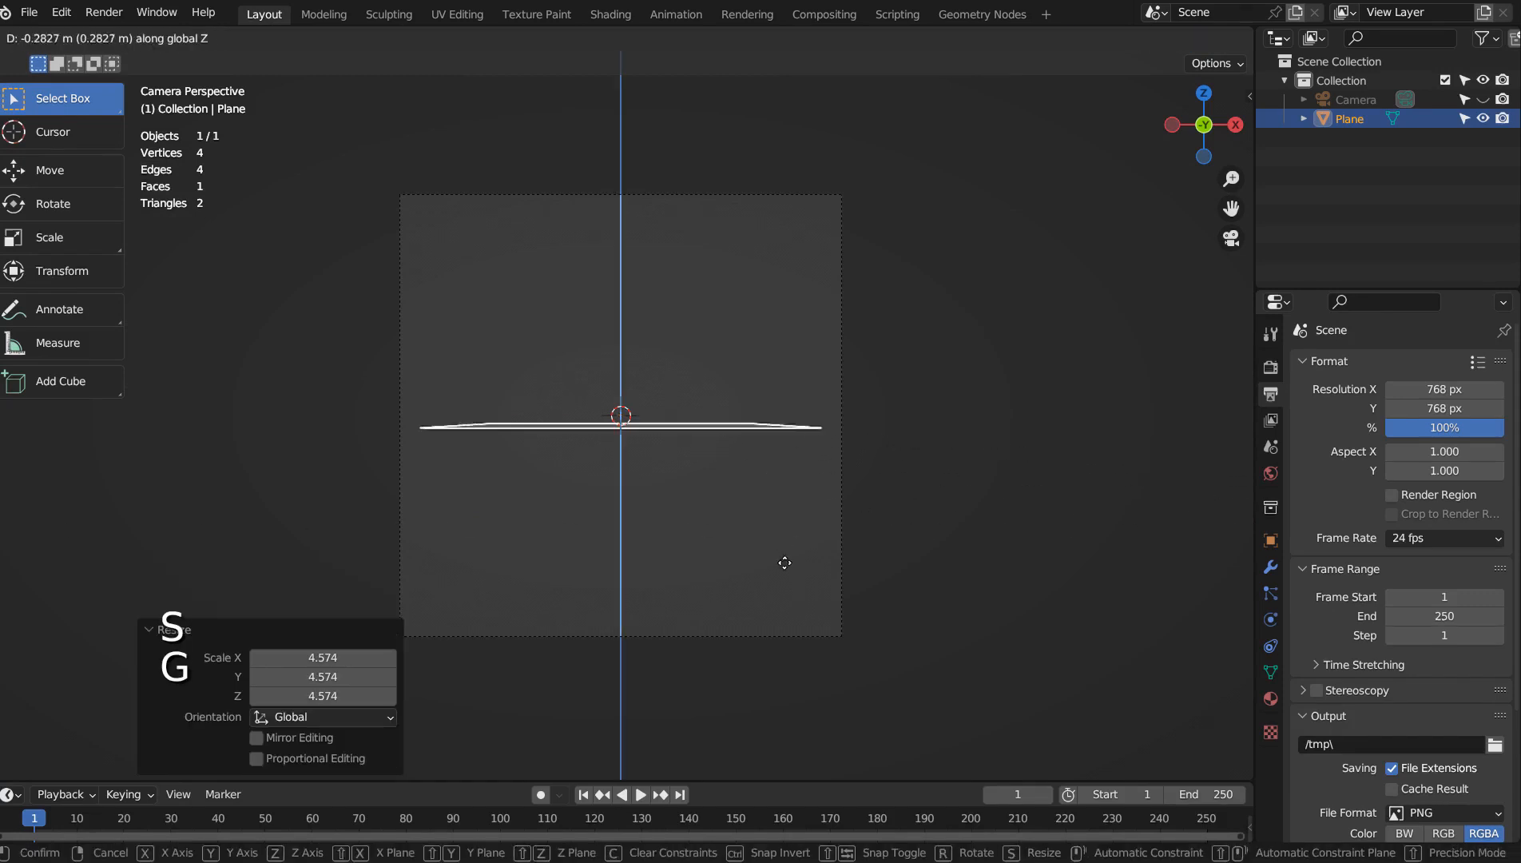
click(791, 631)
key(s)
click(1079, 635)
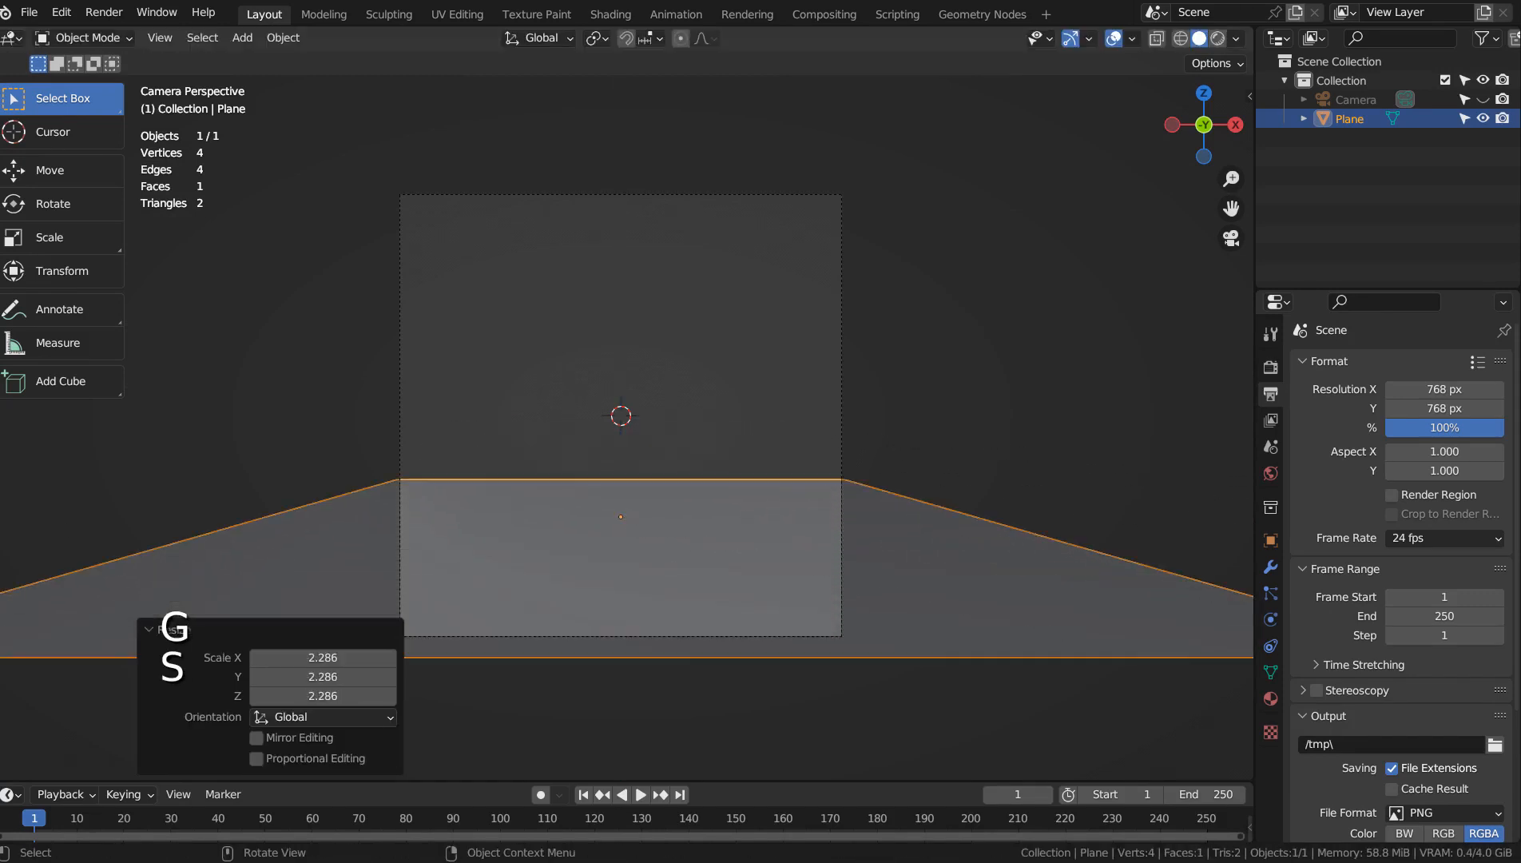
click(1102, 477)
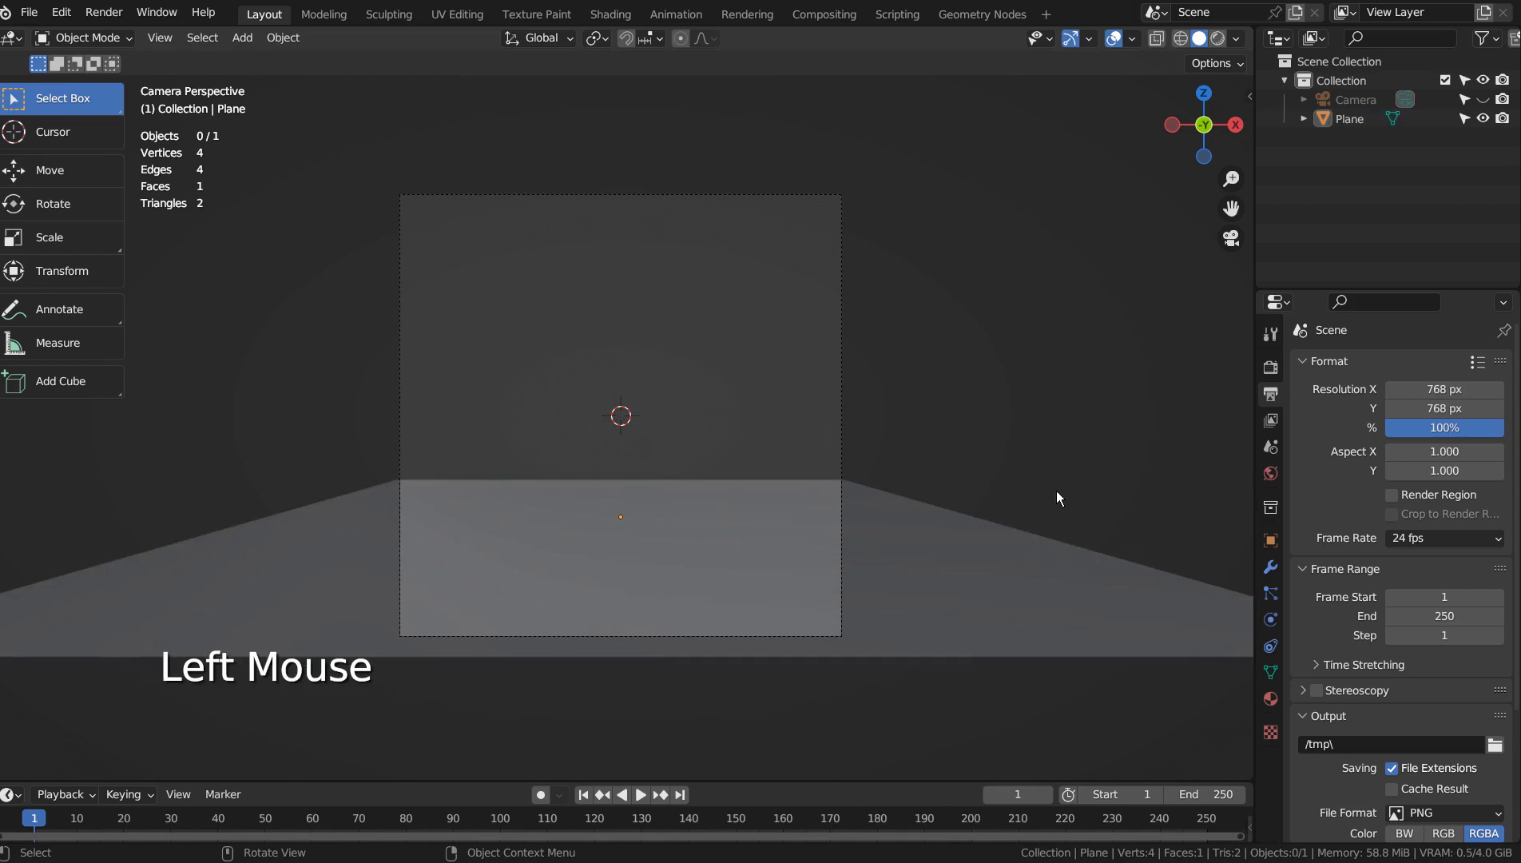
Keep solid viewport shading and render the current frame from the camera.
click(1217, 38)
click(1199, 38)
key(F12)
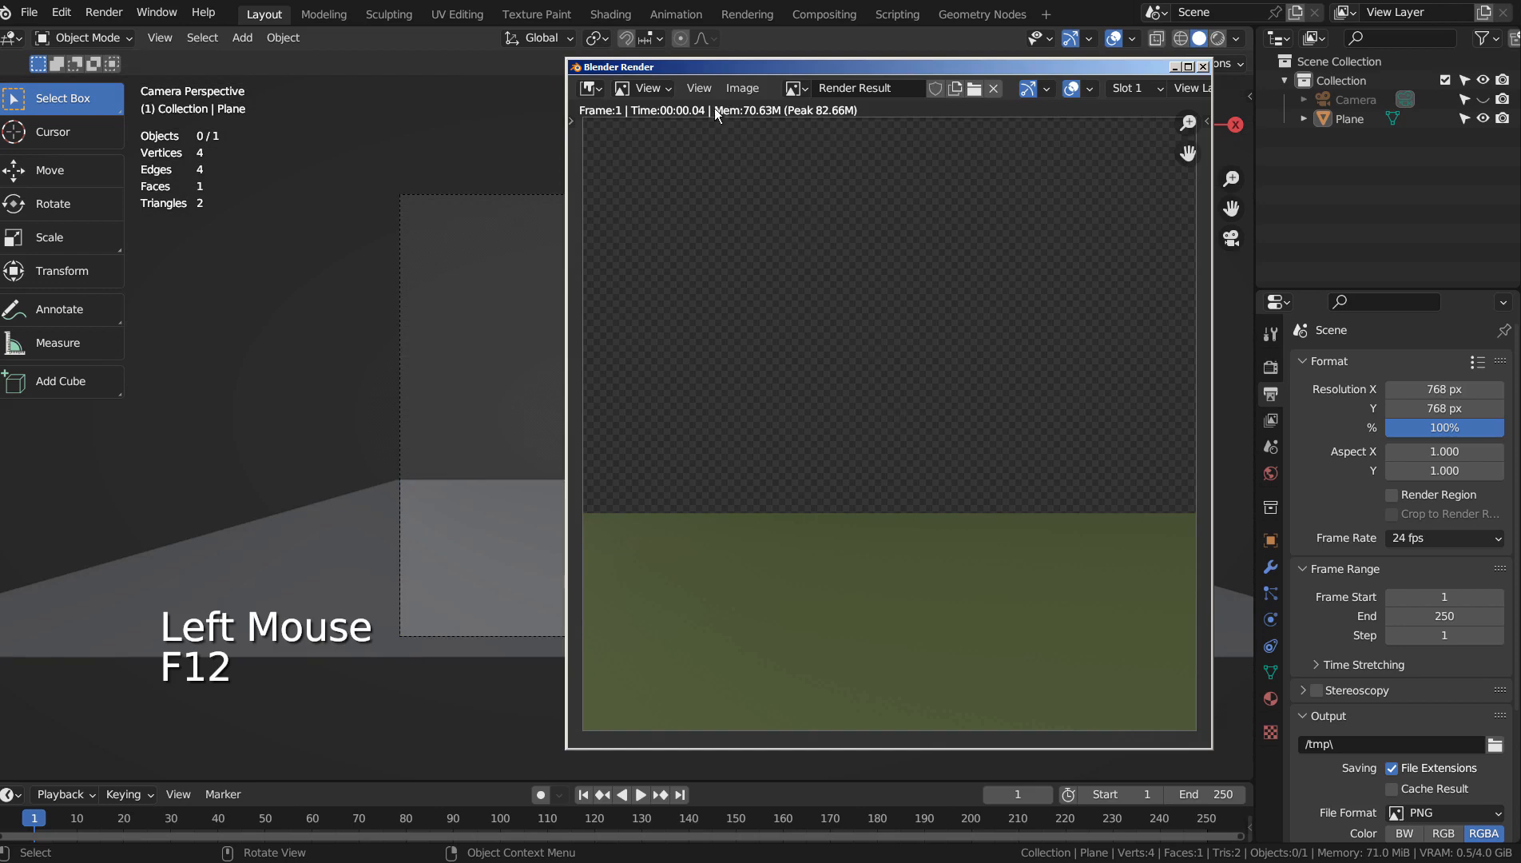
Save the rendered image as "test" in the "103123 - ai - cute kitten" folder and close the render window.
click(743, 89)
click(774, 268)
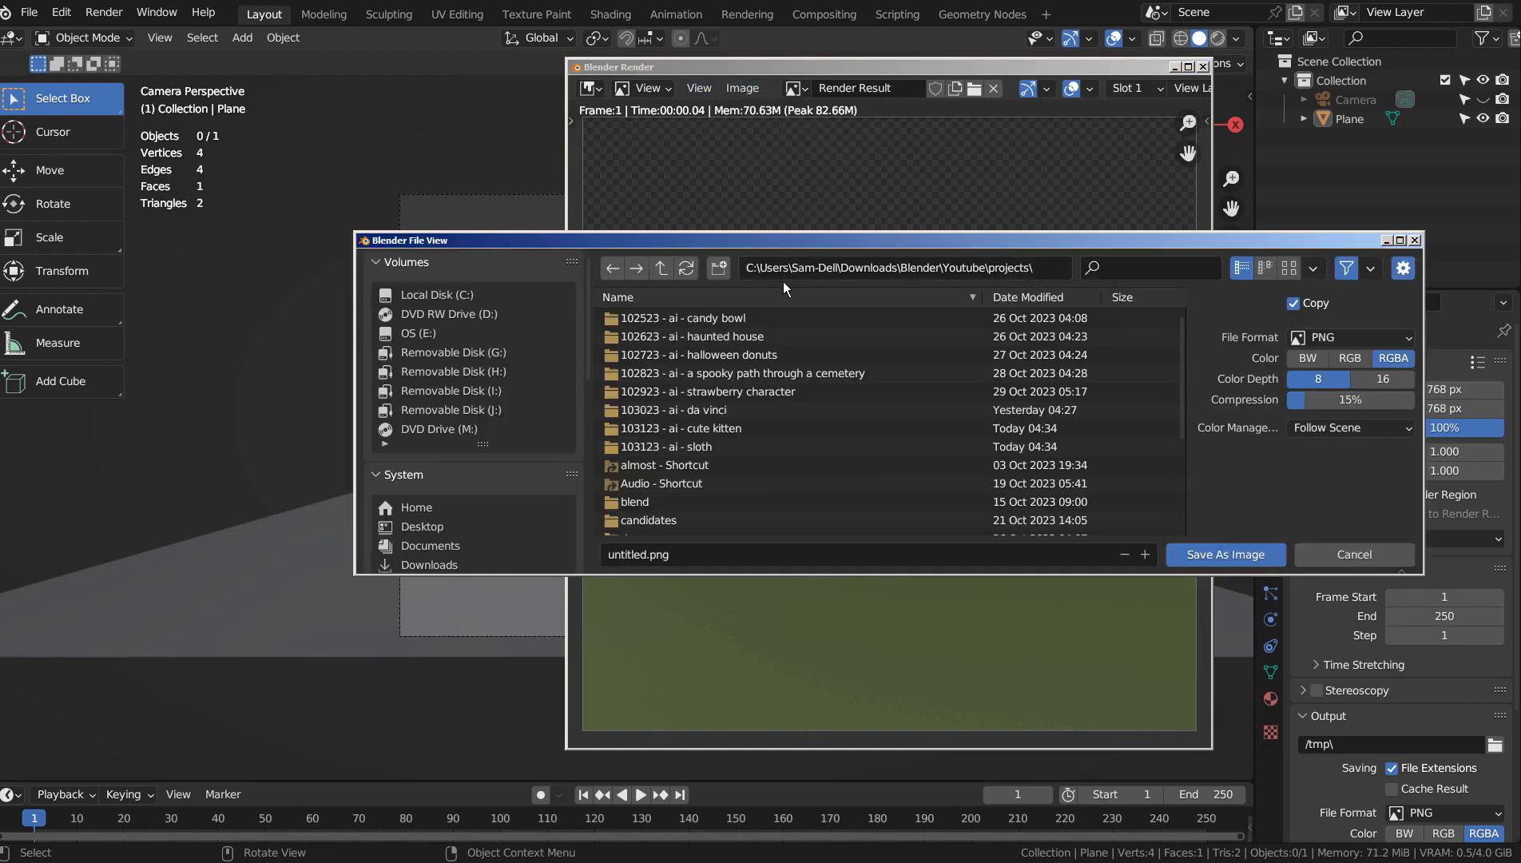
double_click(727, 435)
click(754, 547)
text(test)
key(Return)
key(Return)
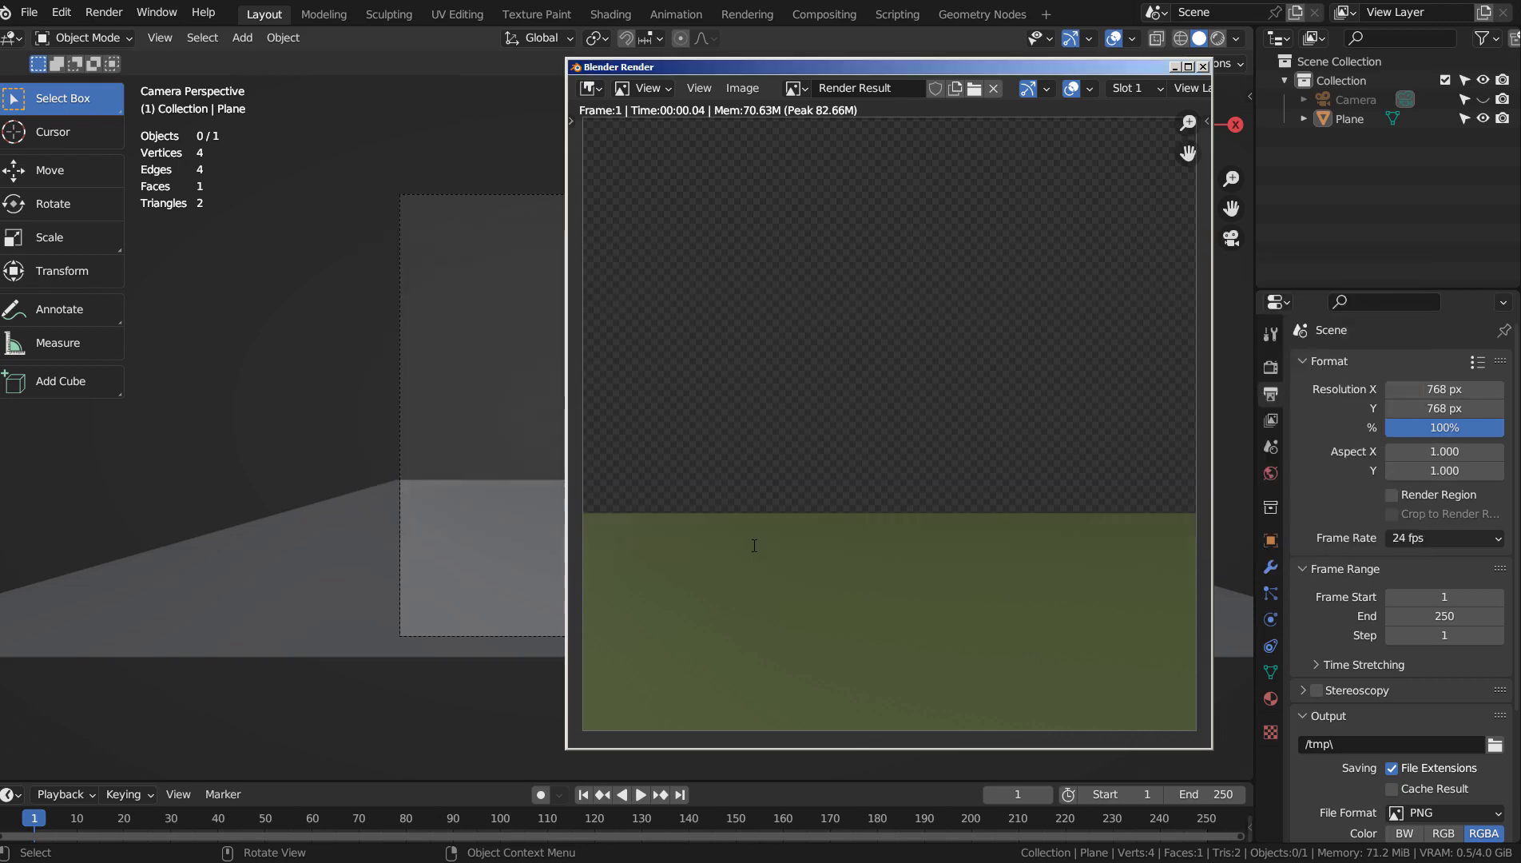
click(1202, 66)
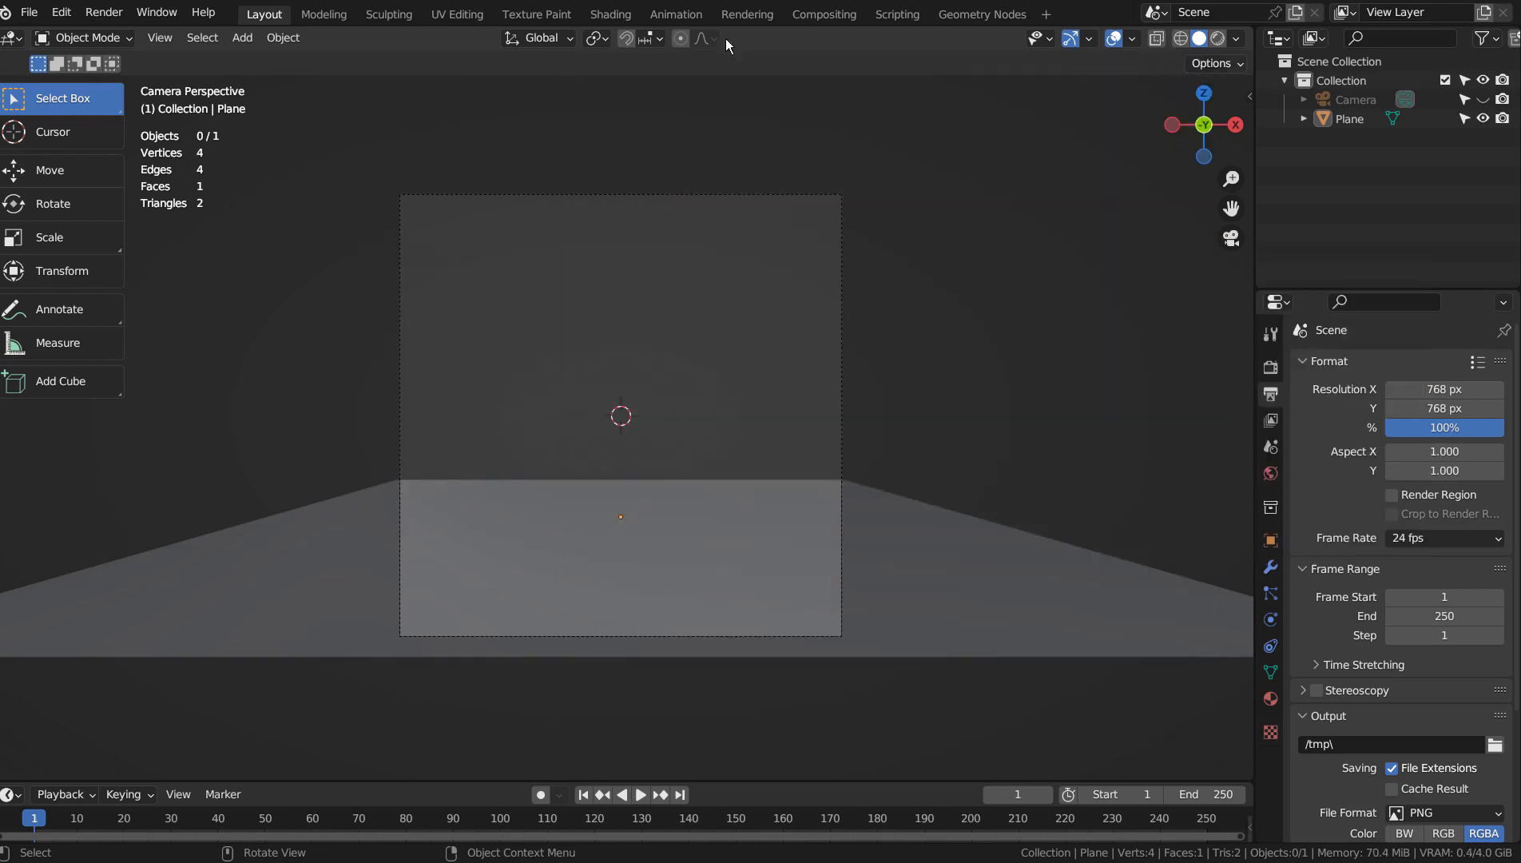
Save the Blender project and switch to the Stable Diffusion web UI in the browser.
click(142, 12)
click(178, 85)
key(ctrl+s)
key(alt+Tab)
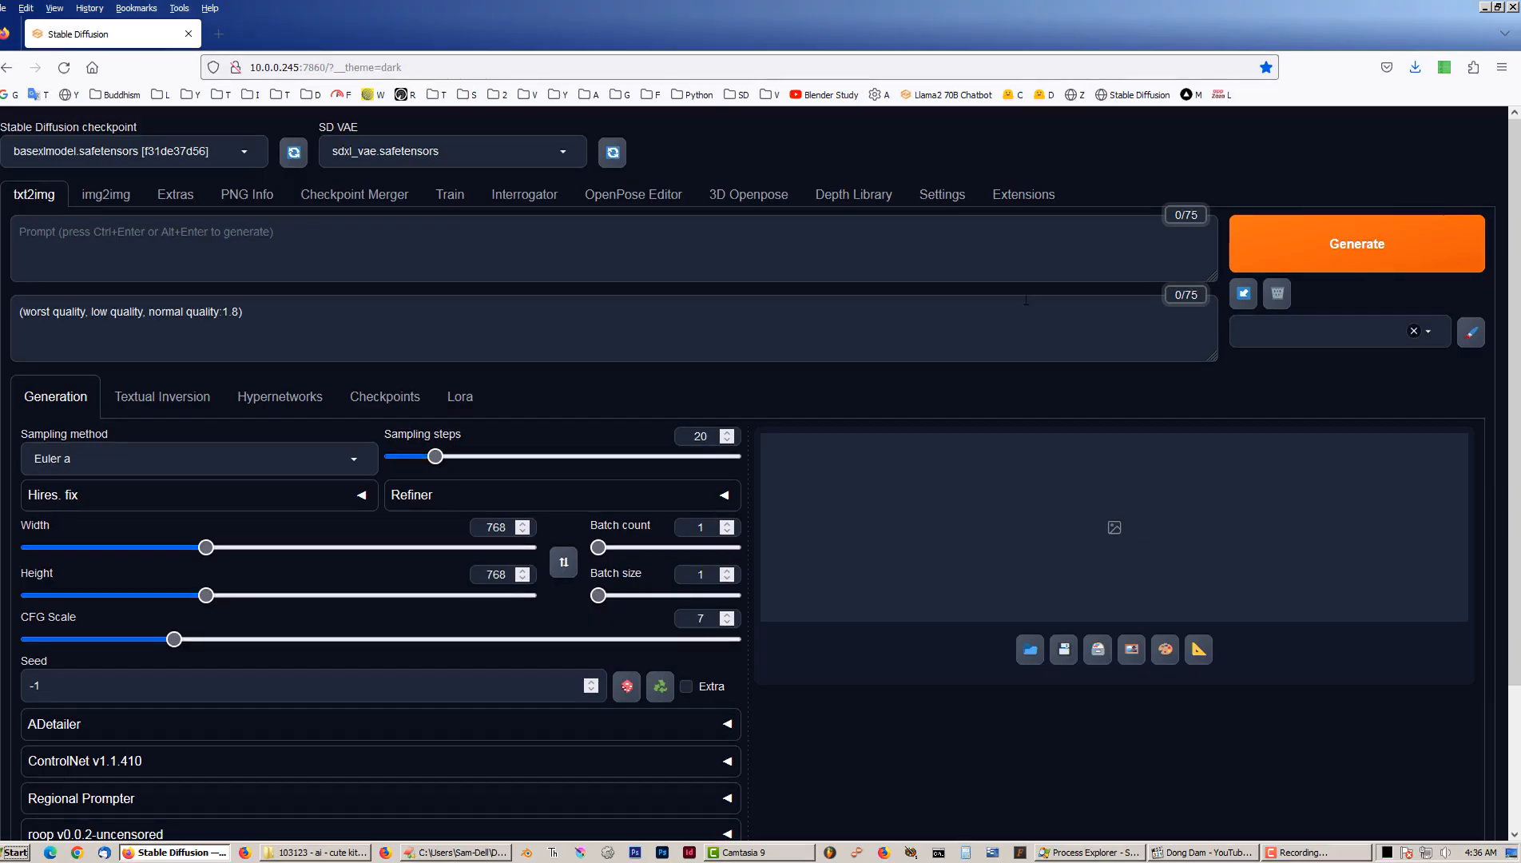
Paste the copied cute kitten prompt into the txt2img prompt and remove the negative prompt and generation parameter lines after "8k".
click(418, 266)
key(ctrl+v)
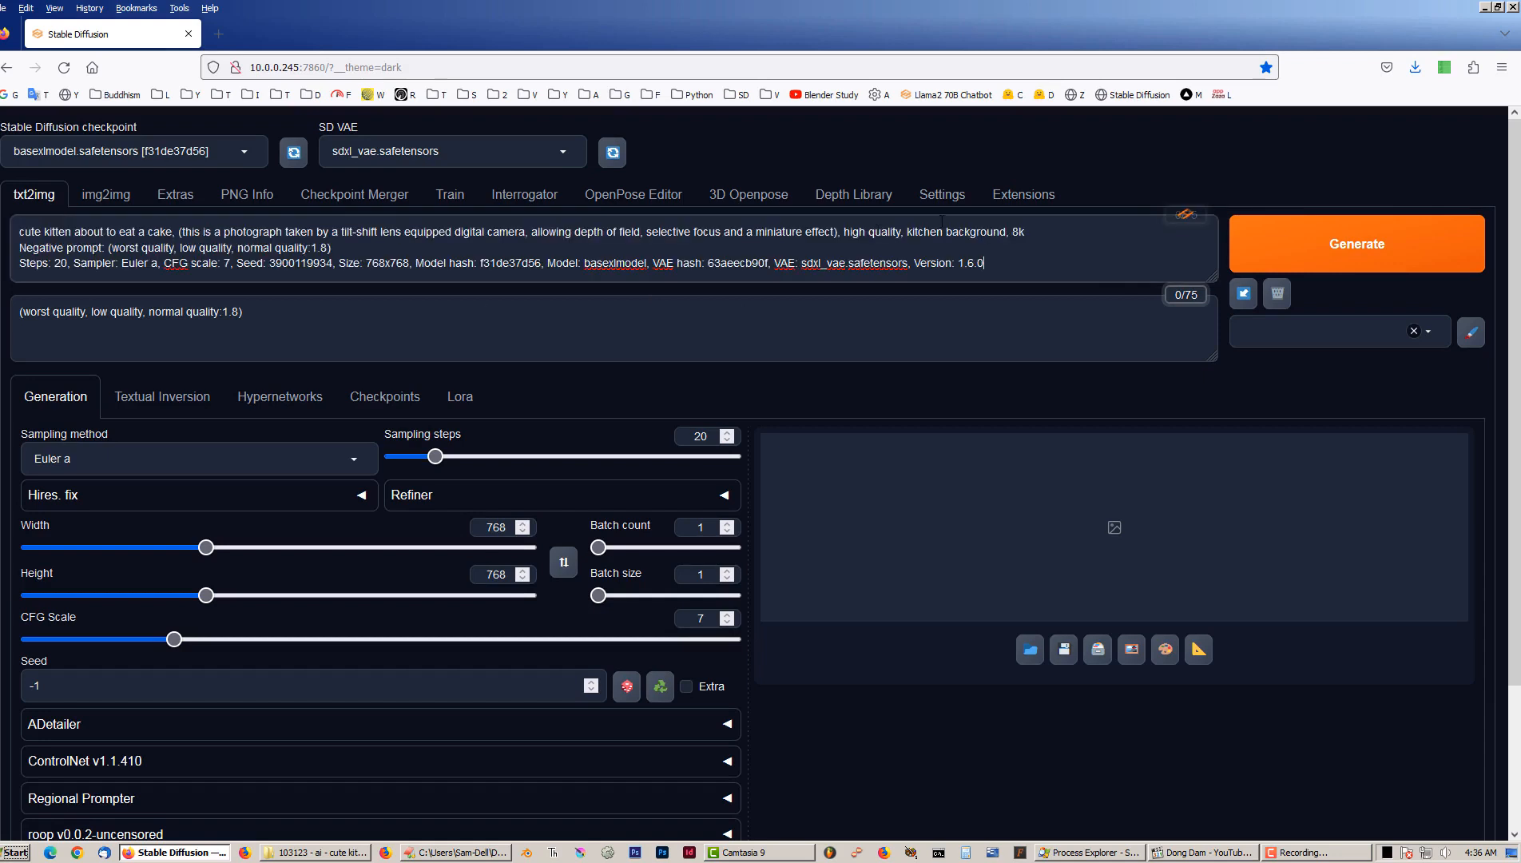
drag(985, 264, 1054, 228)
key(BackSpace)
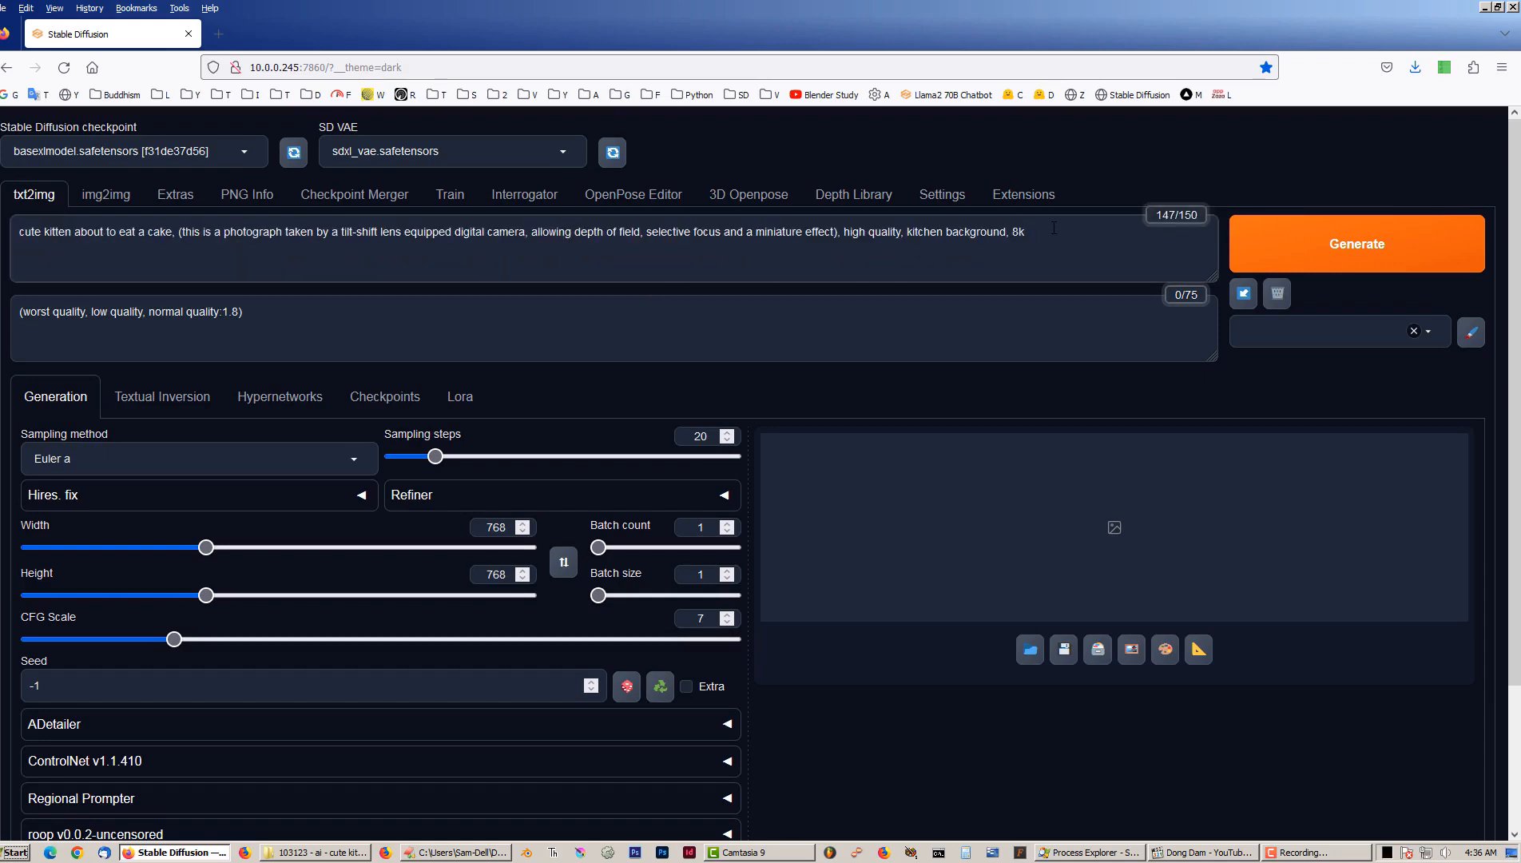
Load the rendered test image from the "103123 - ai - cute kitten" project folder into ControlNet Unit 0.
scroll(648, 717, down, 2)
click(158, 587)
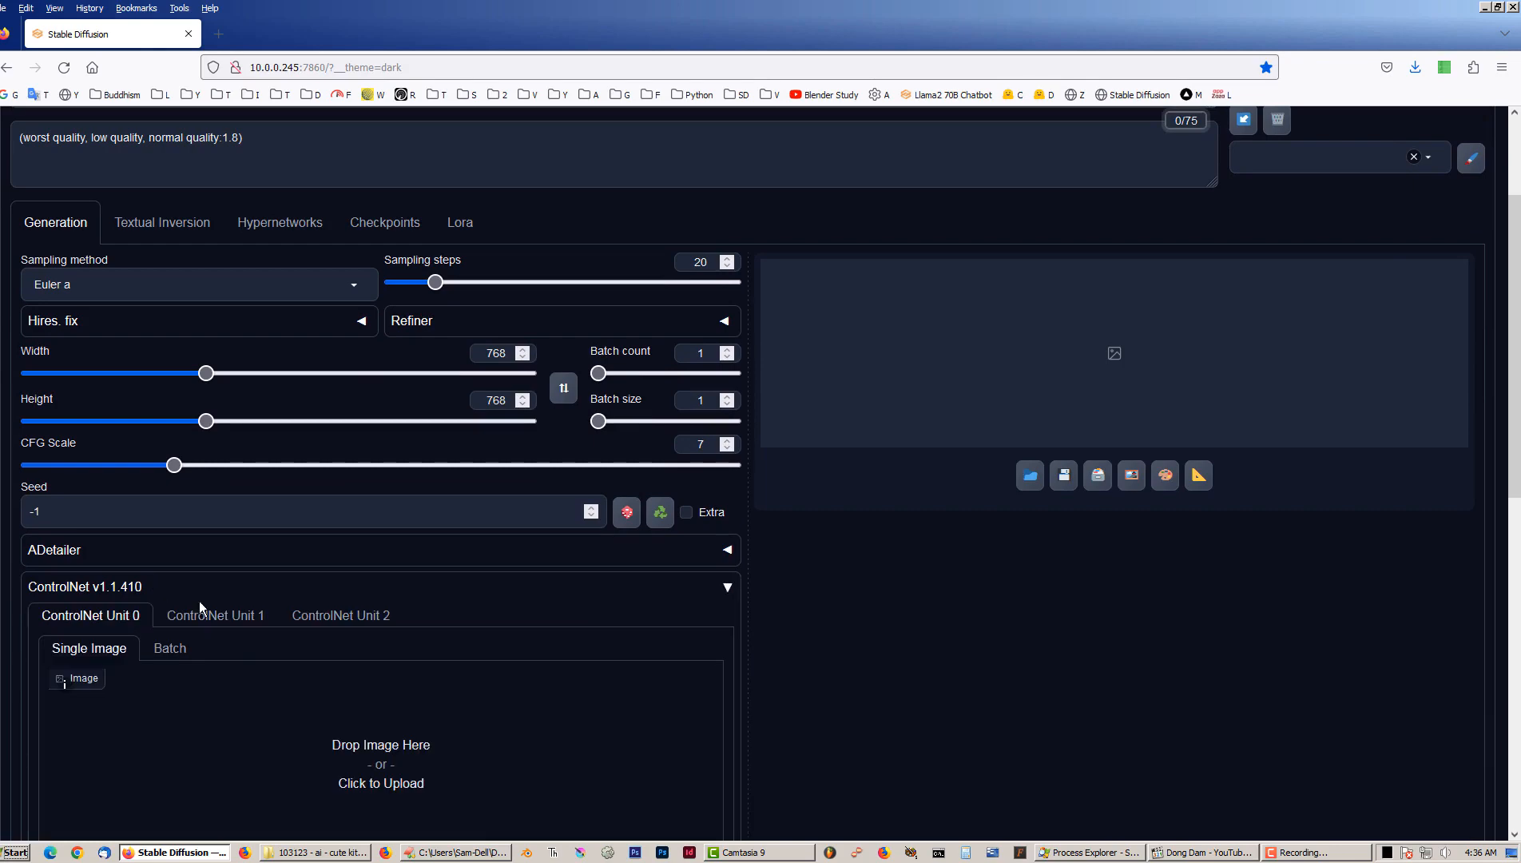
click(408, 772)
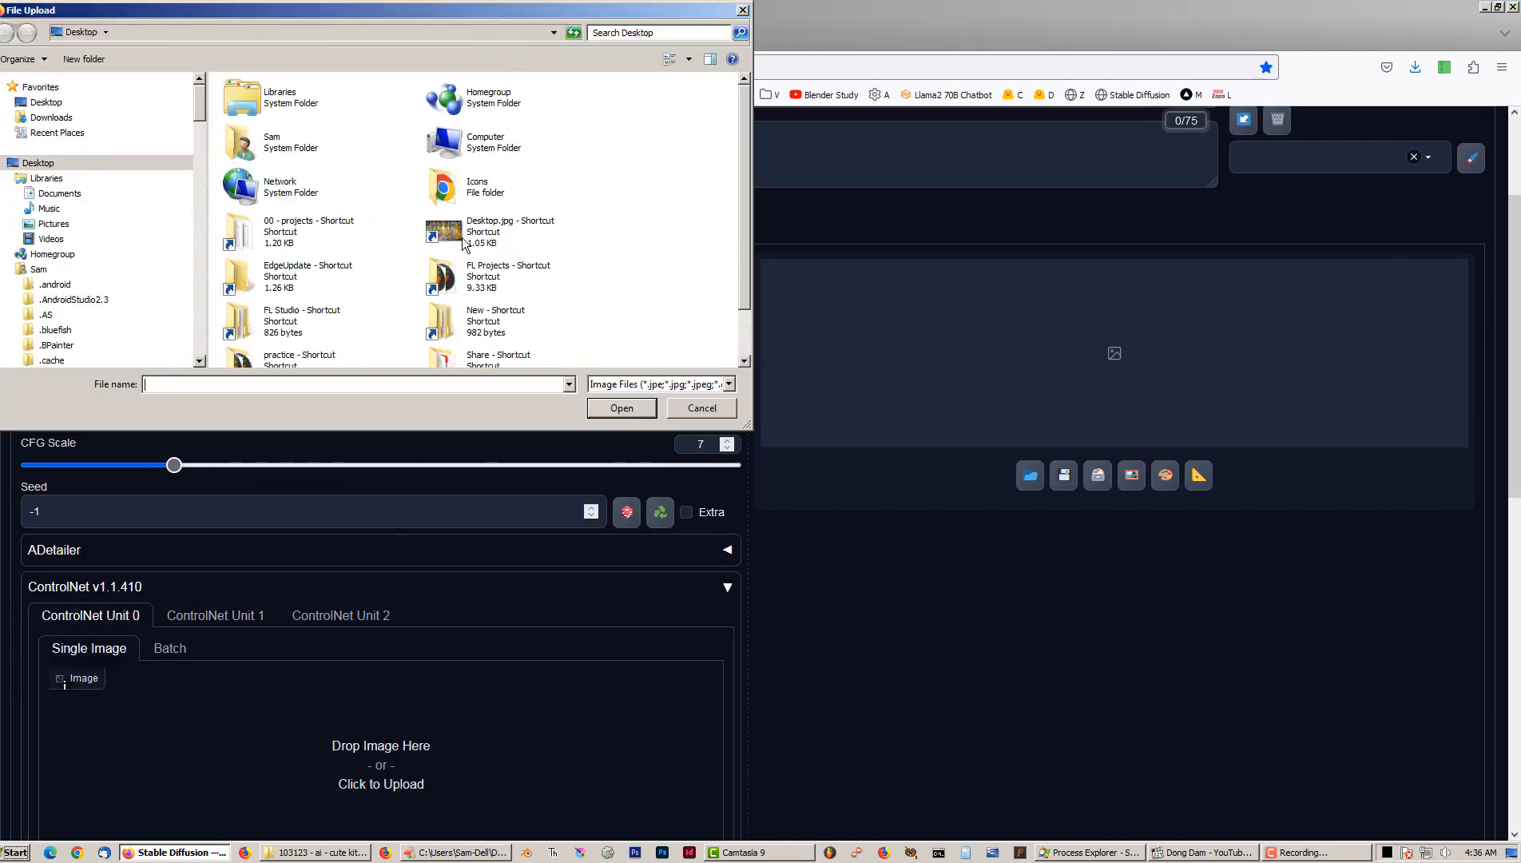
double_click(281, 239)
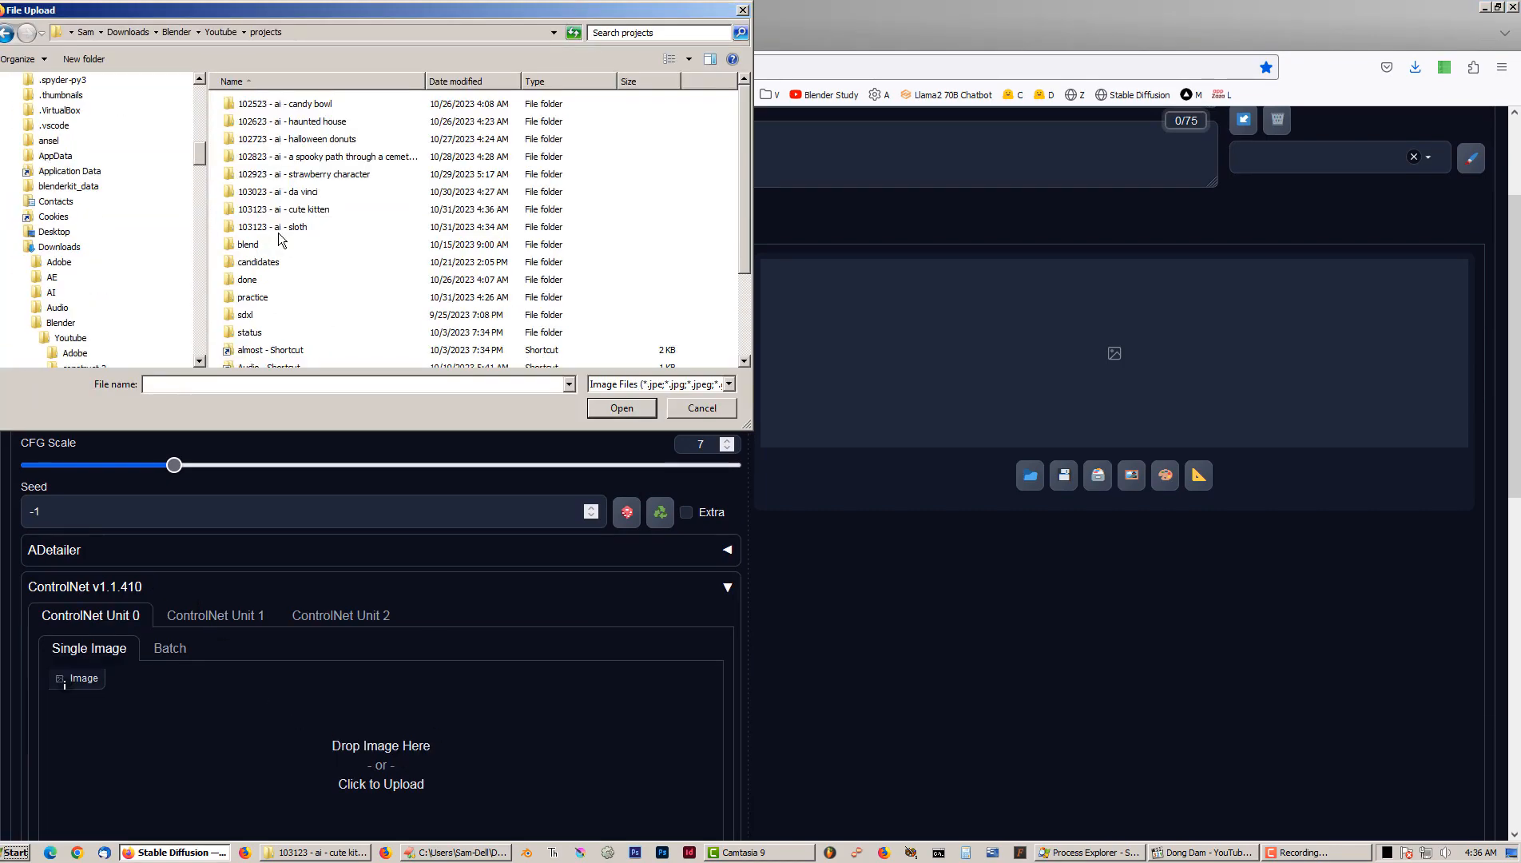
double_click(291, 210)
double_click(293, 167)
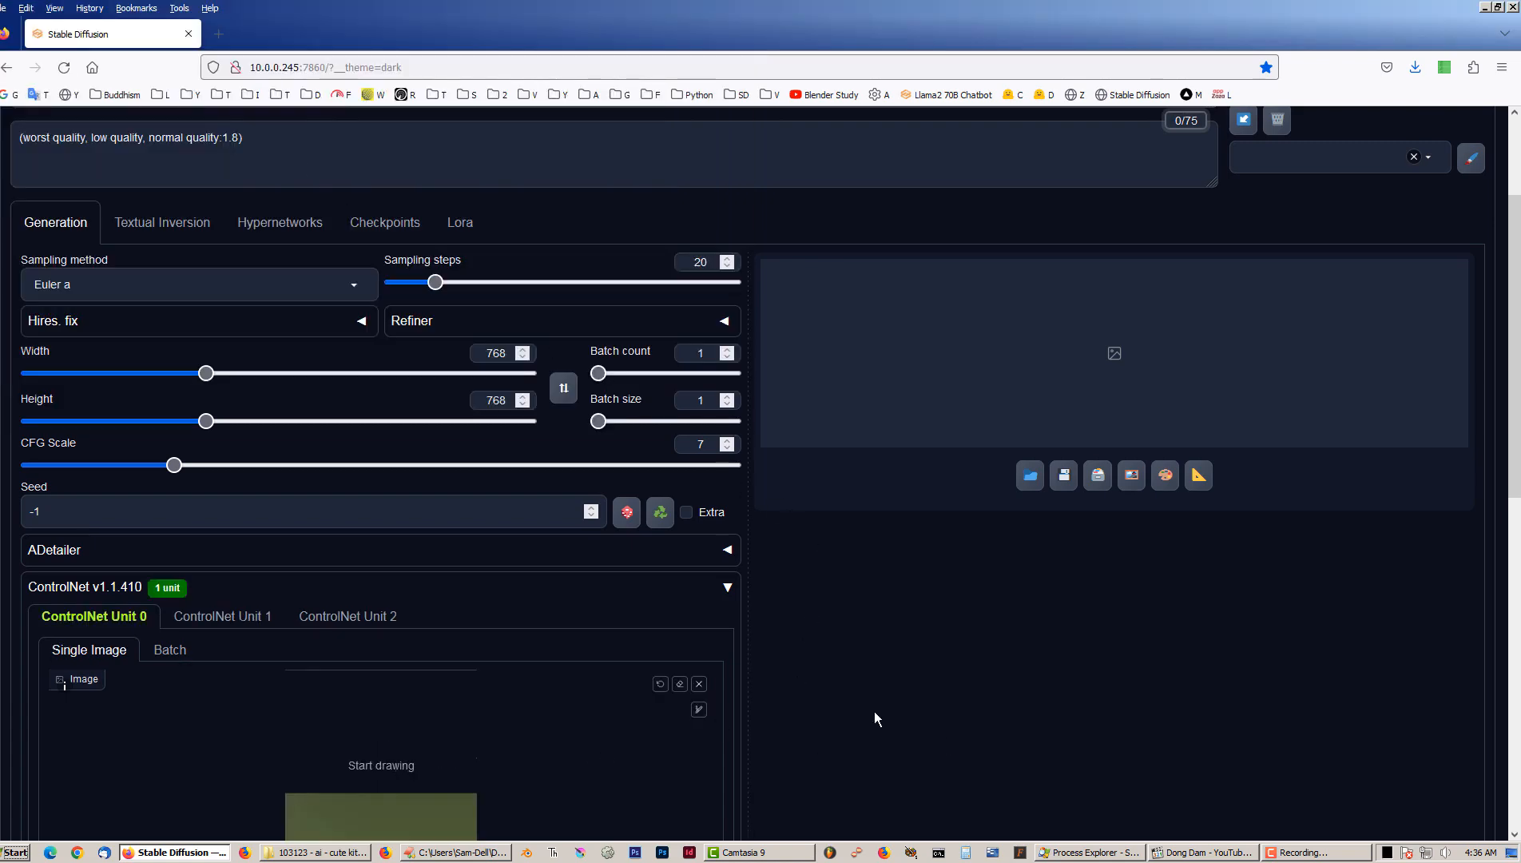
Configure ControlNet Unit 0 with control type Depth, preprocessor none and model sai_xl_depth_256lora.
scroll(873, 711, down, 6)
scroll(873, 711, down, 3)
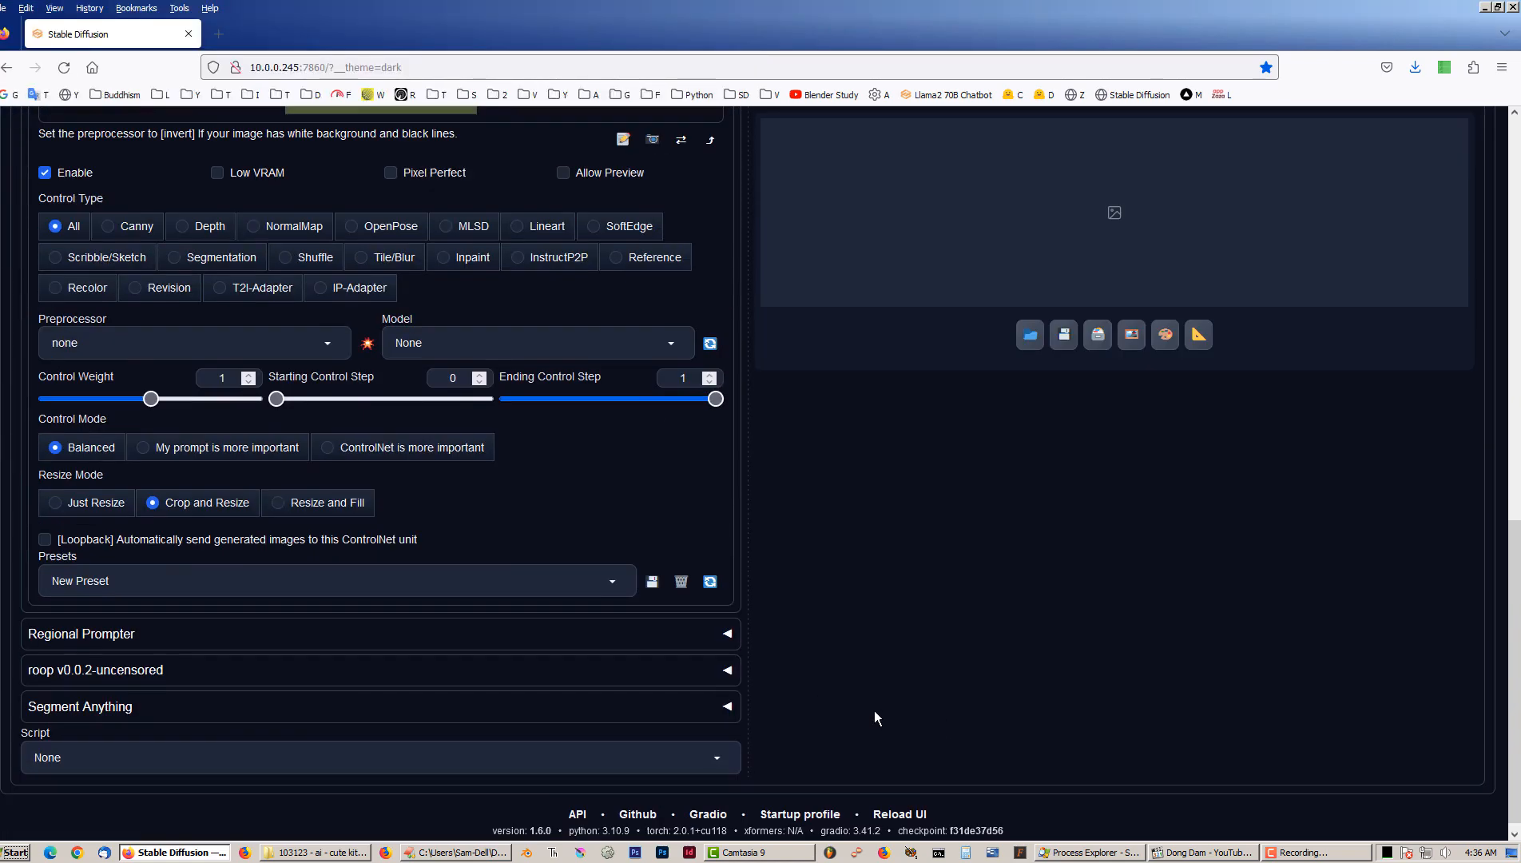
scroll(874, 711, up, 10)
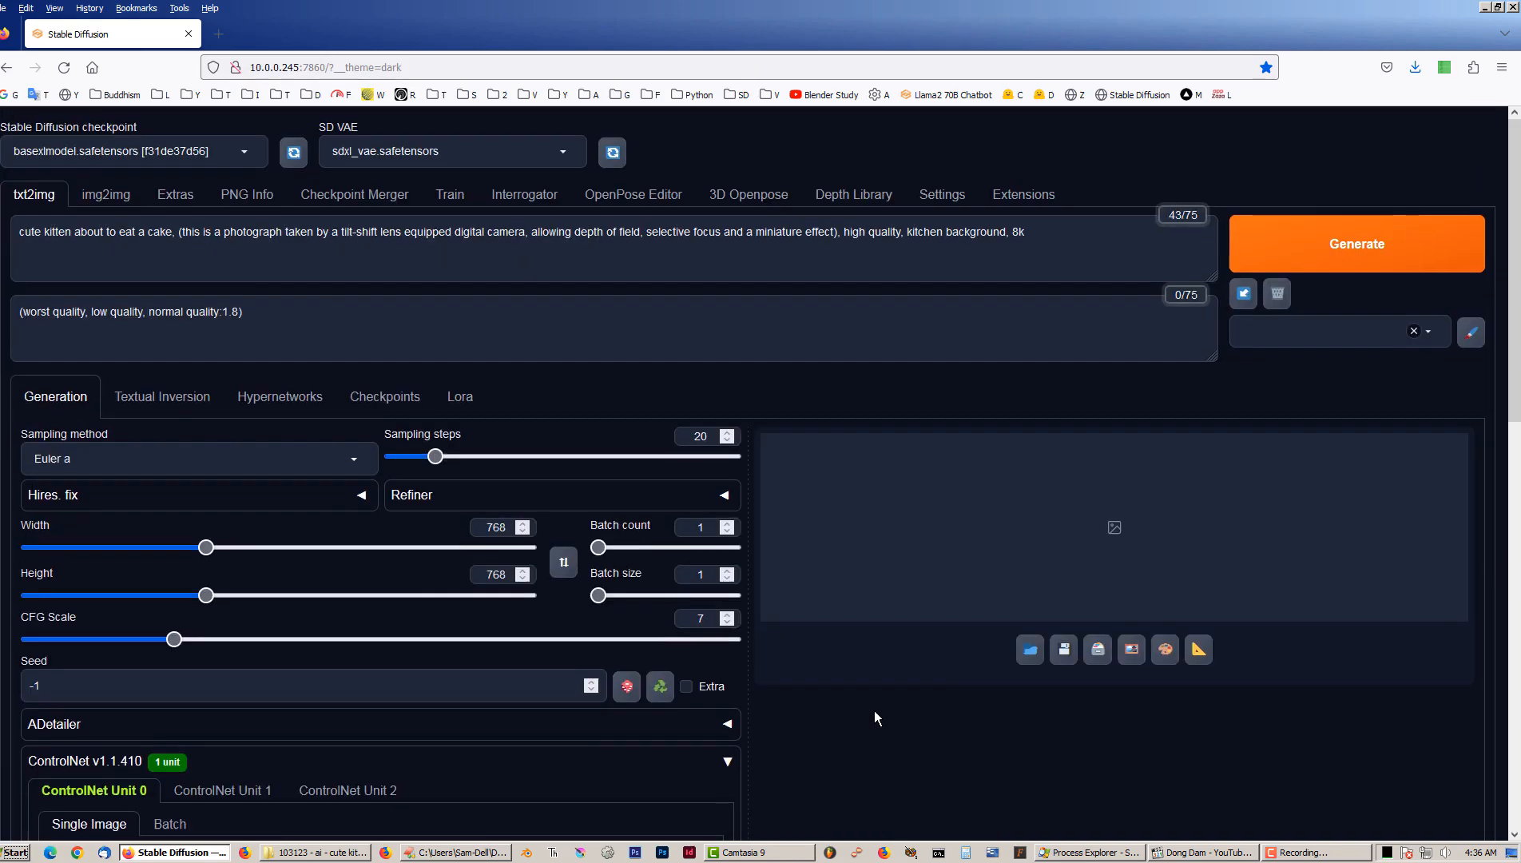
key(F11)
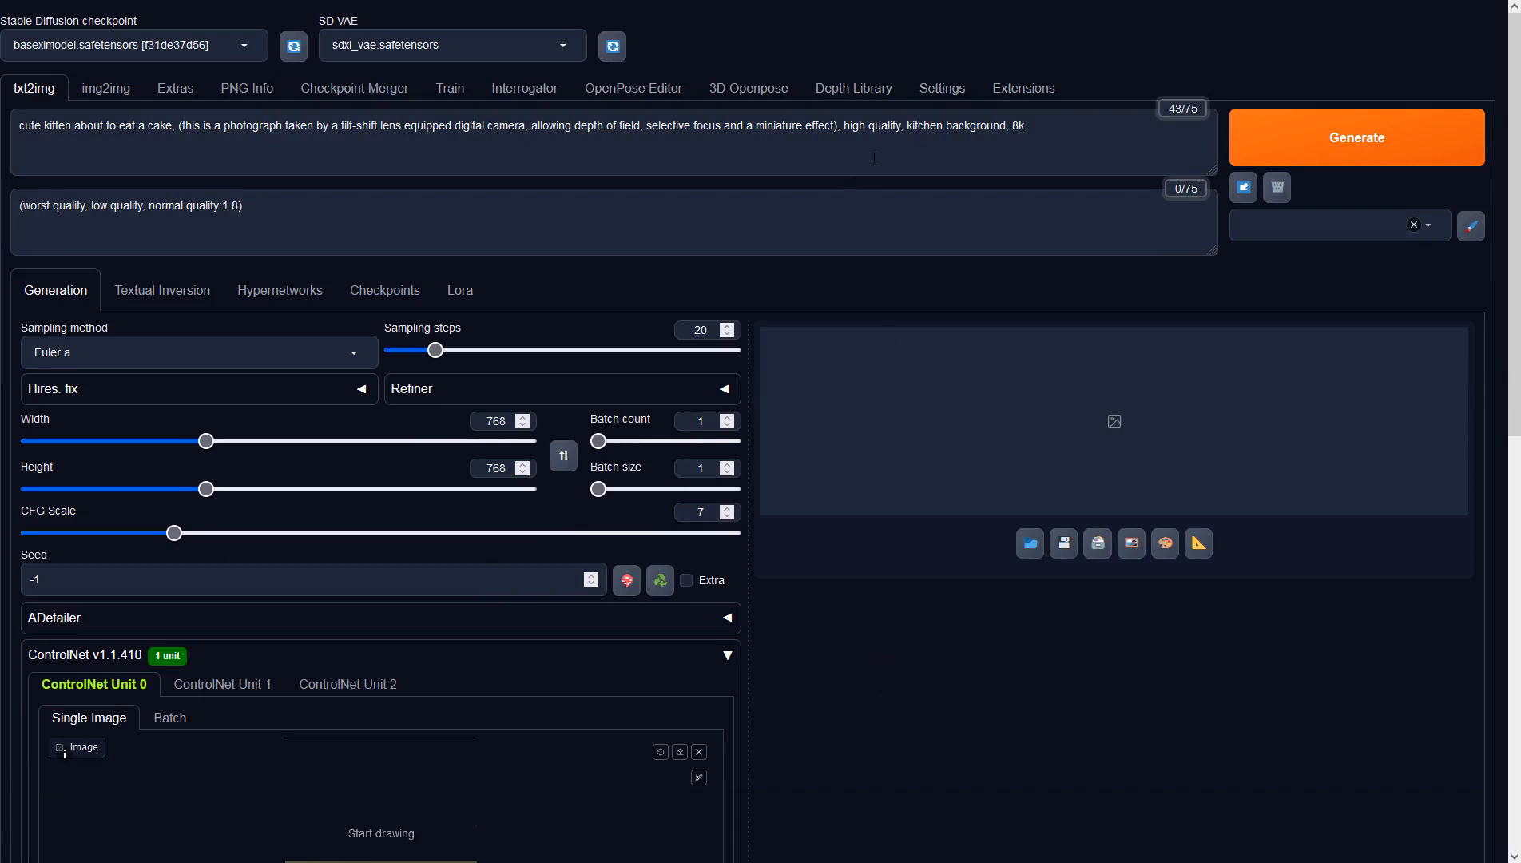
scroll(874, 158, down, 5)
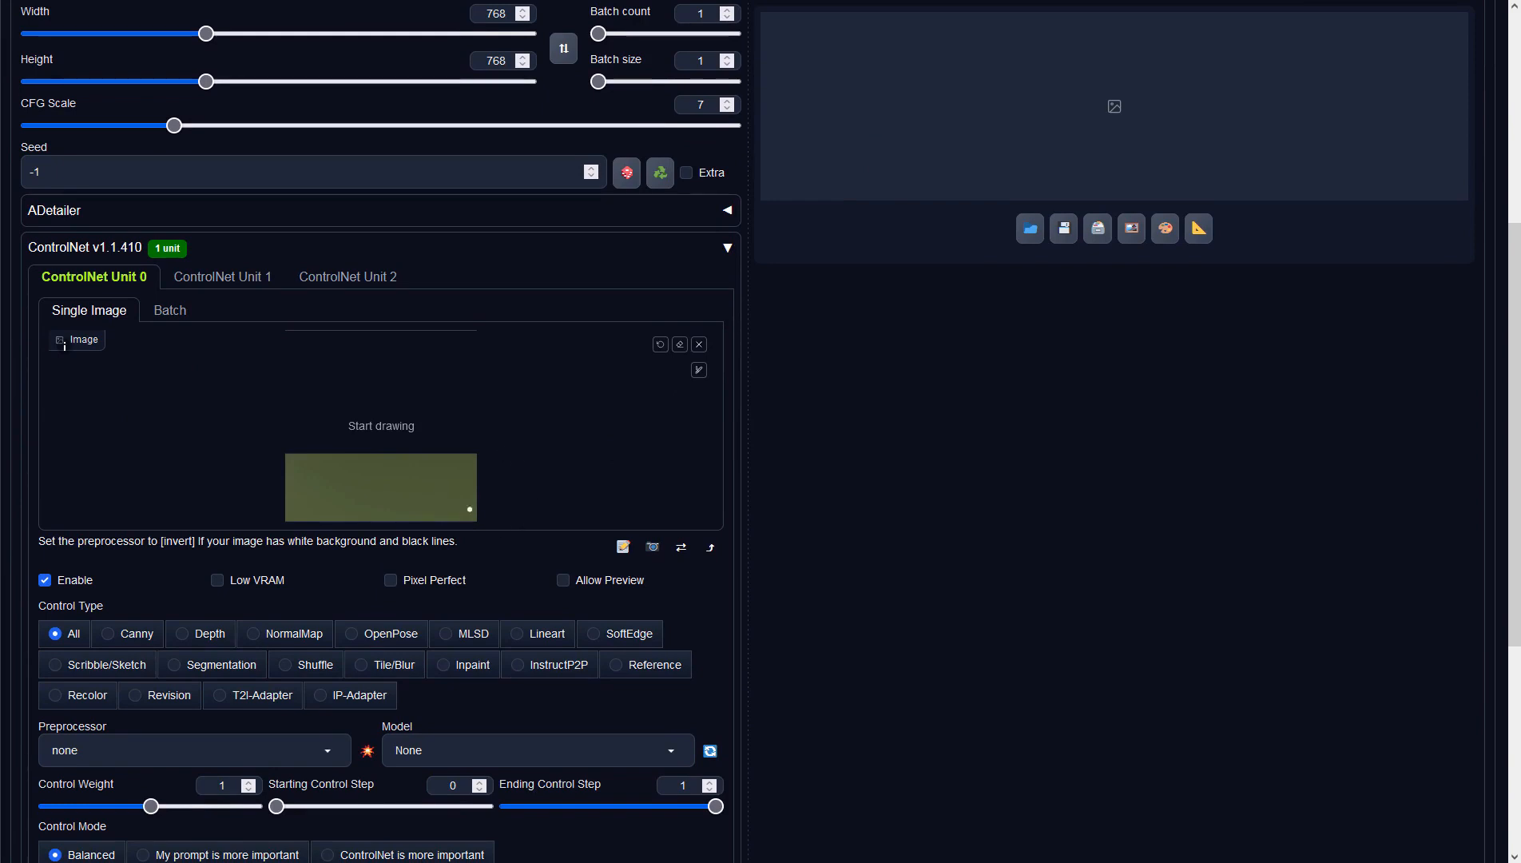
click(199, 639)
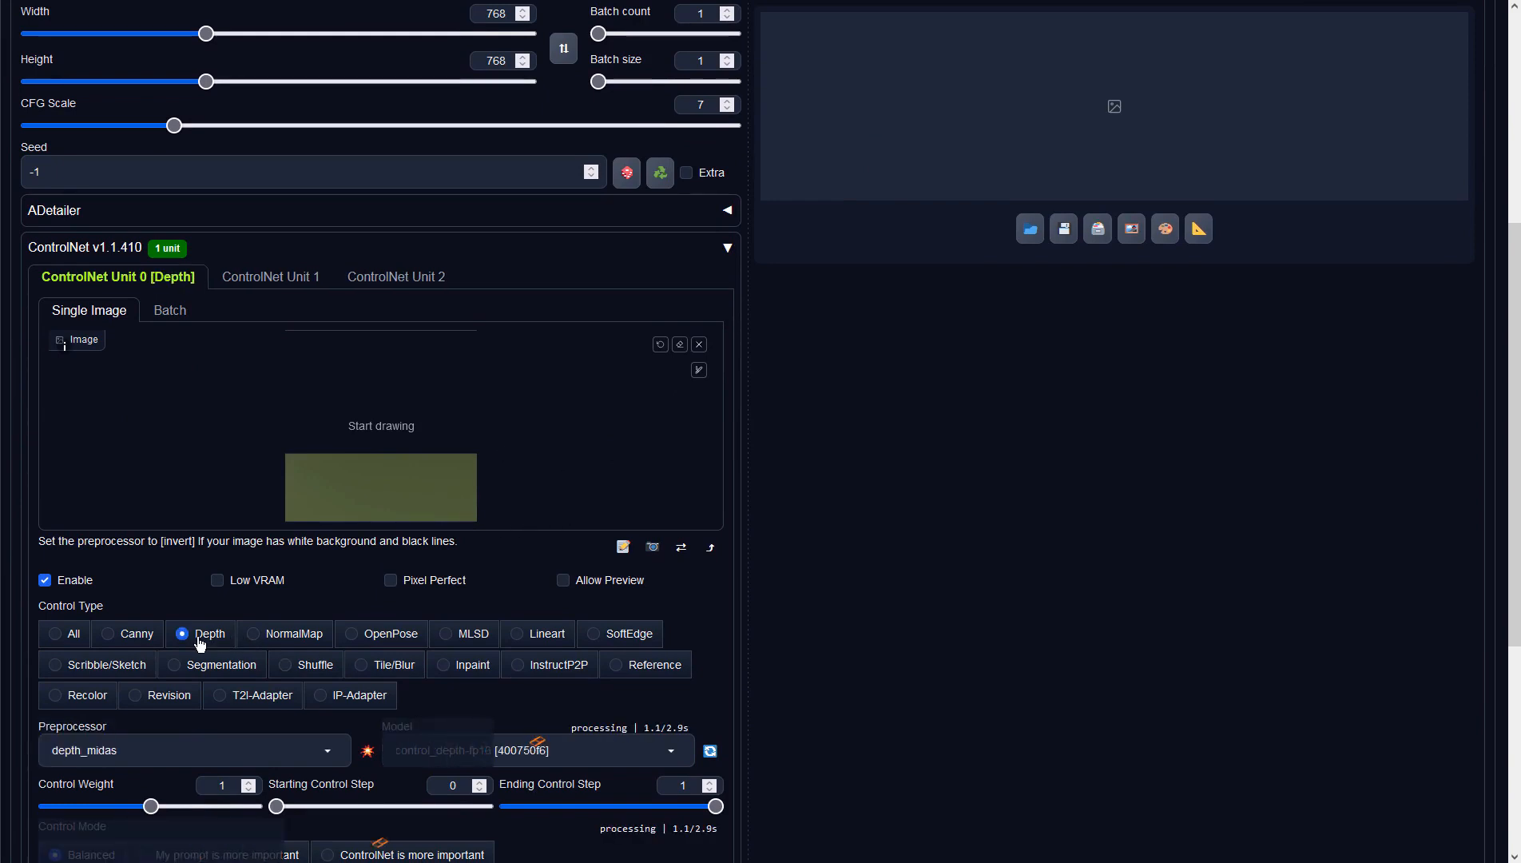
click(321, 750)
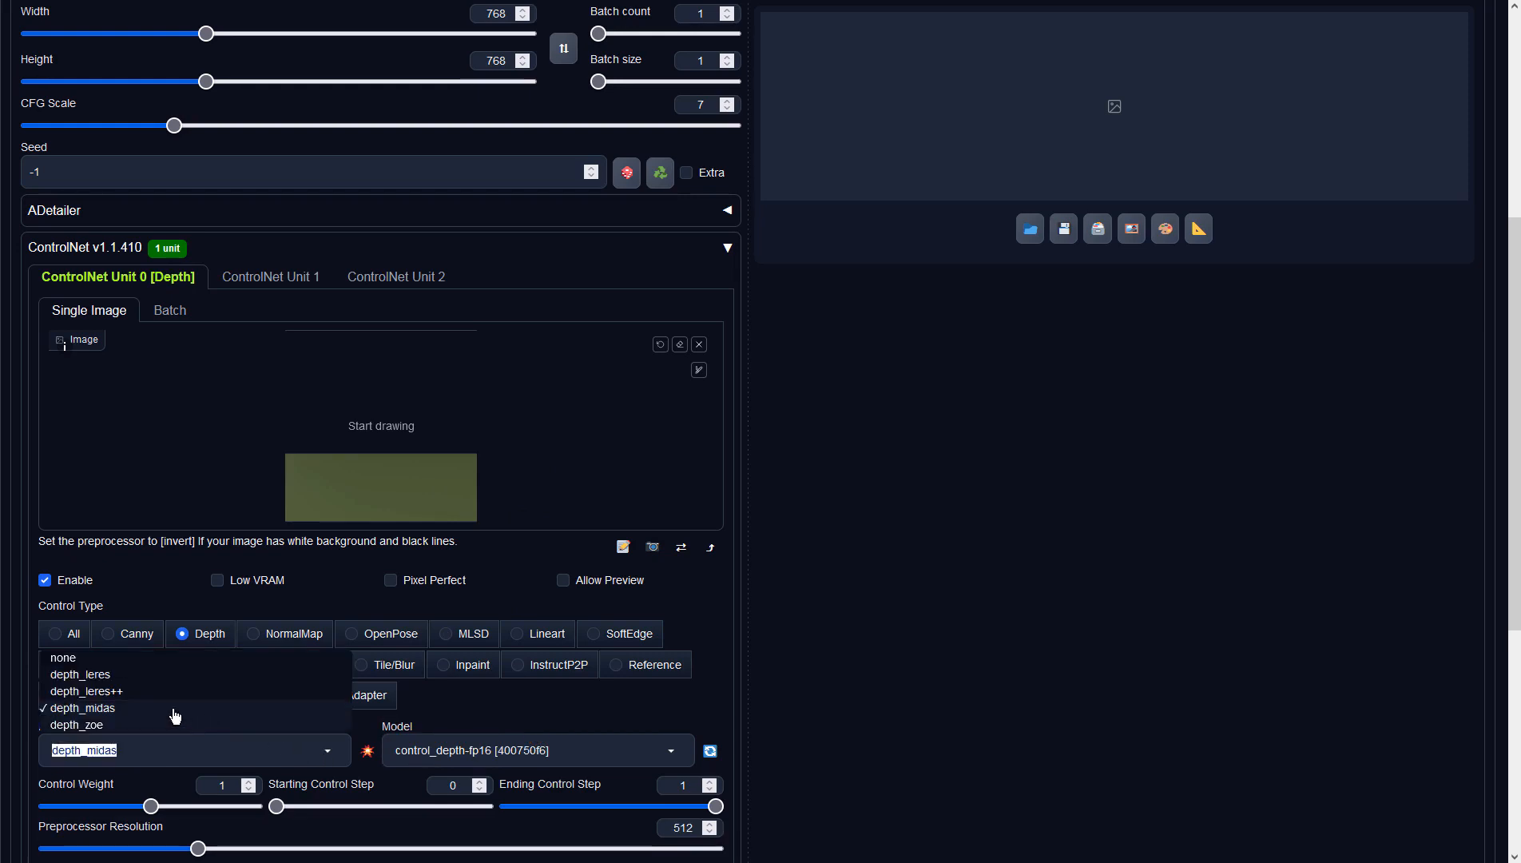
click(71, 656)
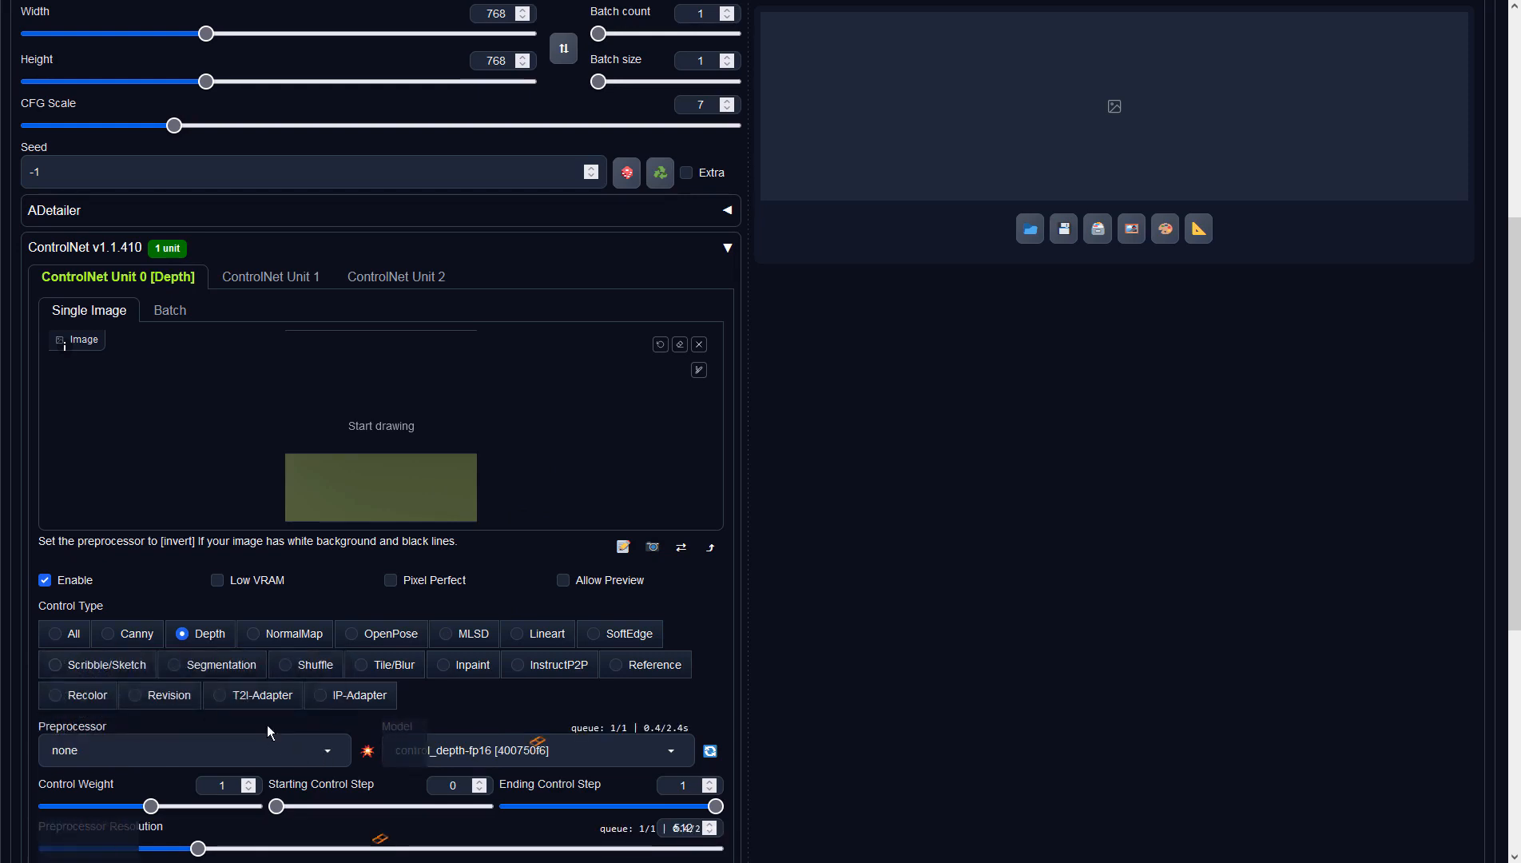
click(675, 752)
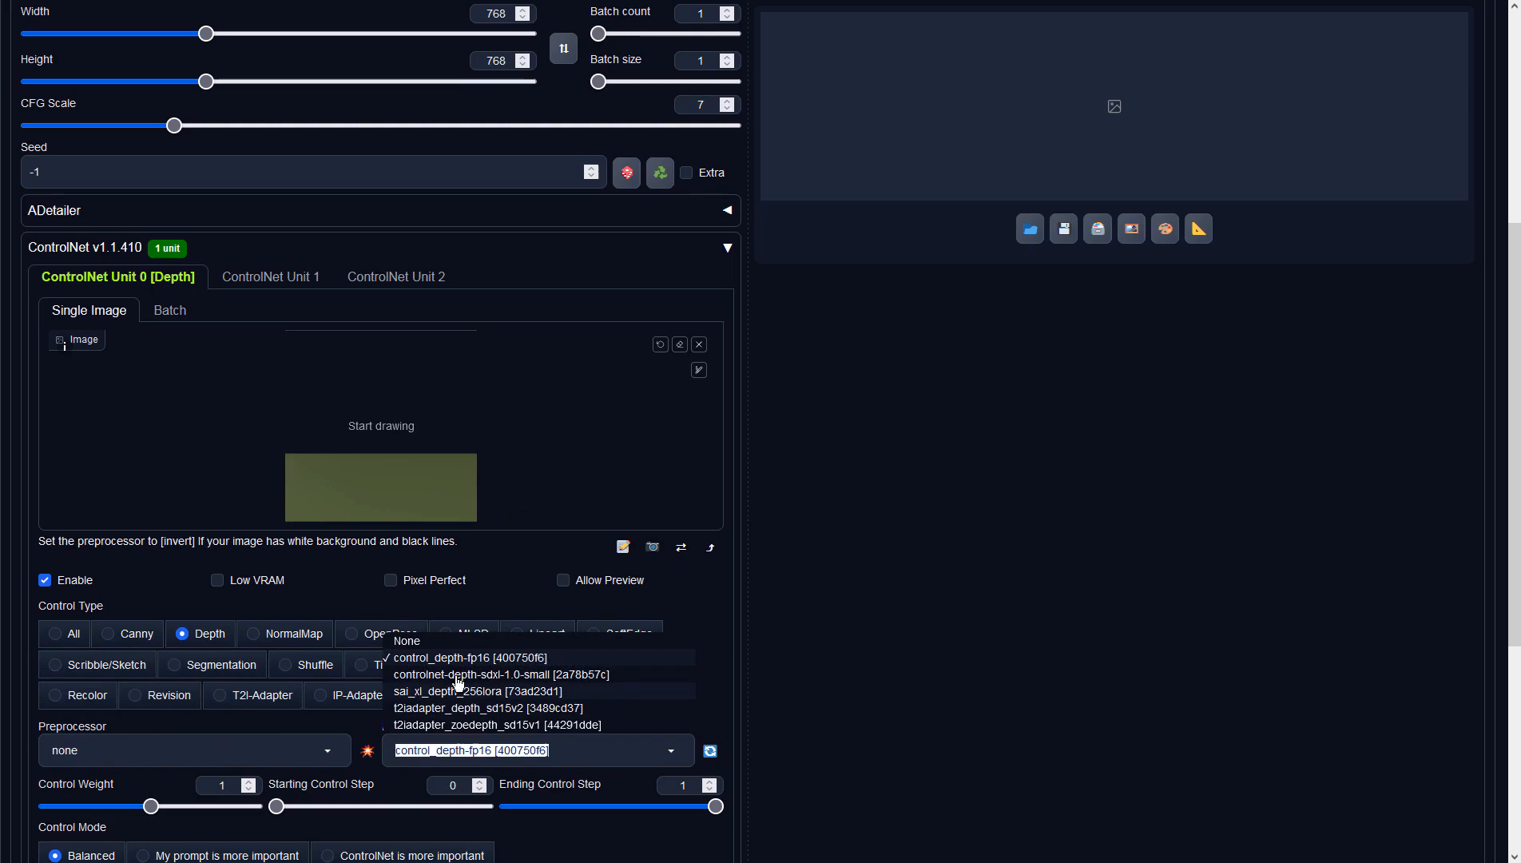
click(416, 692)
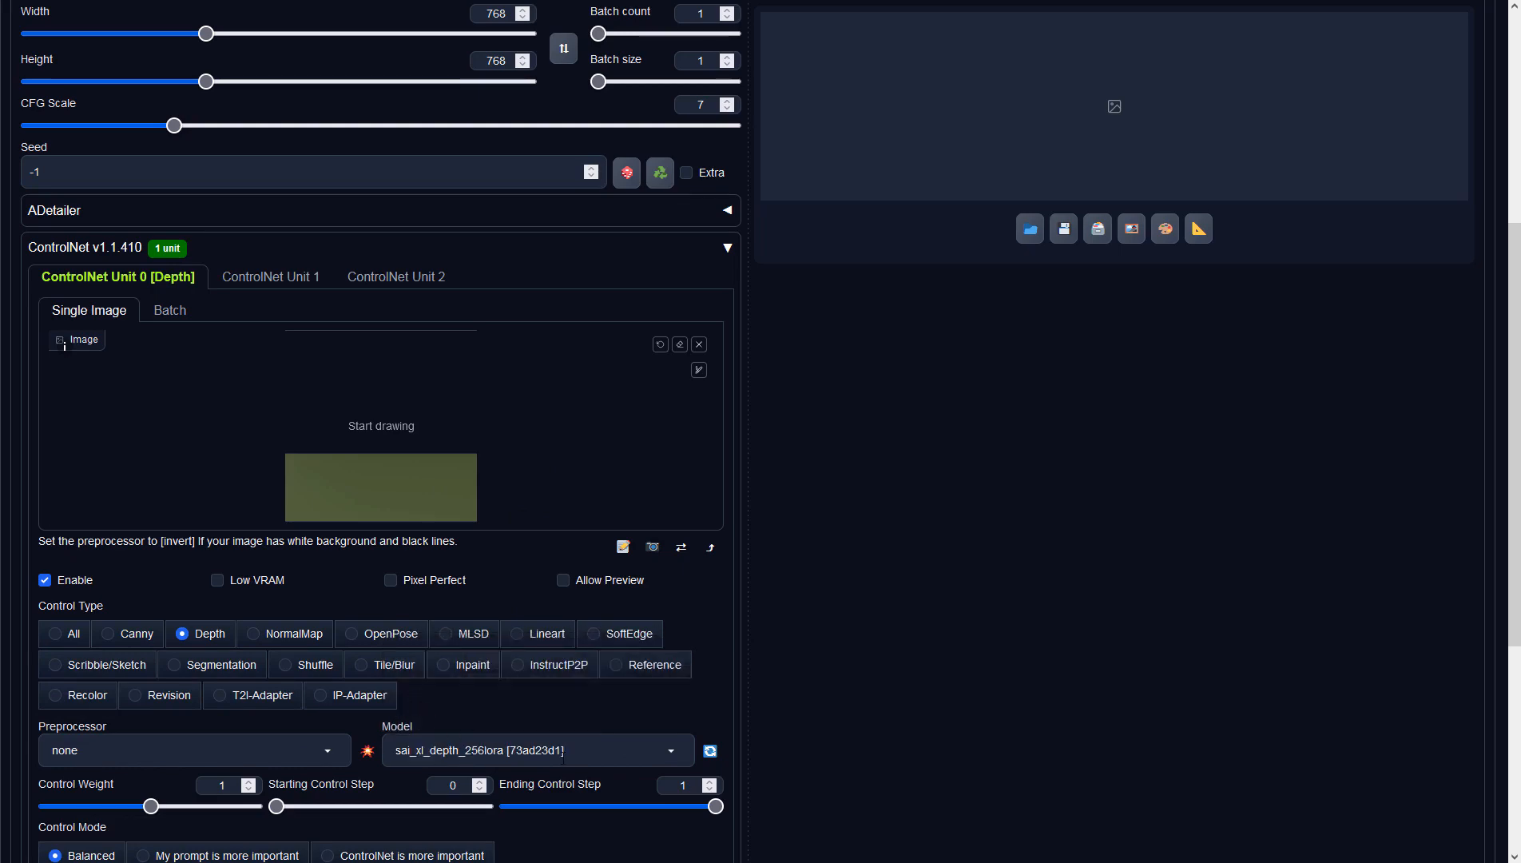
Generate an image from the kitten prompt and inspect the result at full size.
scroll(1173, 554, up, 5)
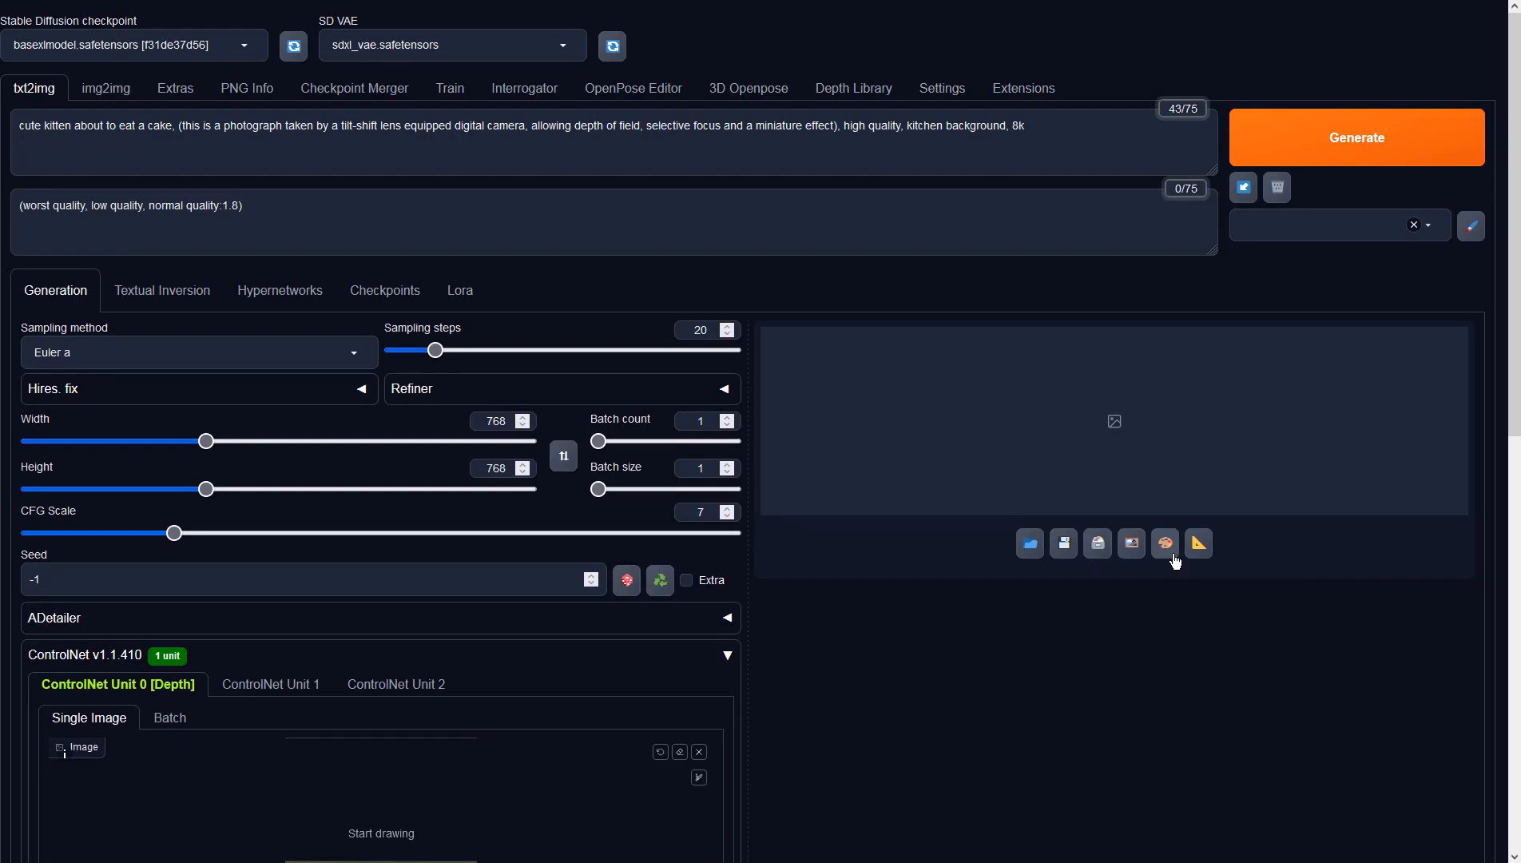
click(1294, 141)
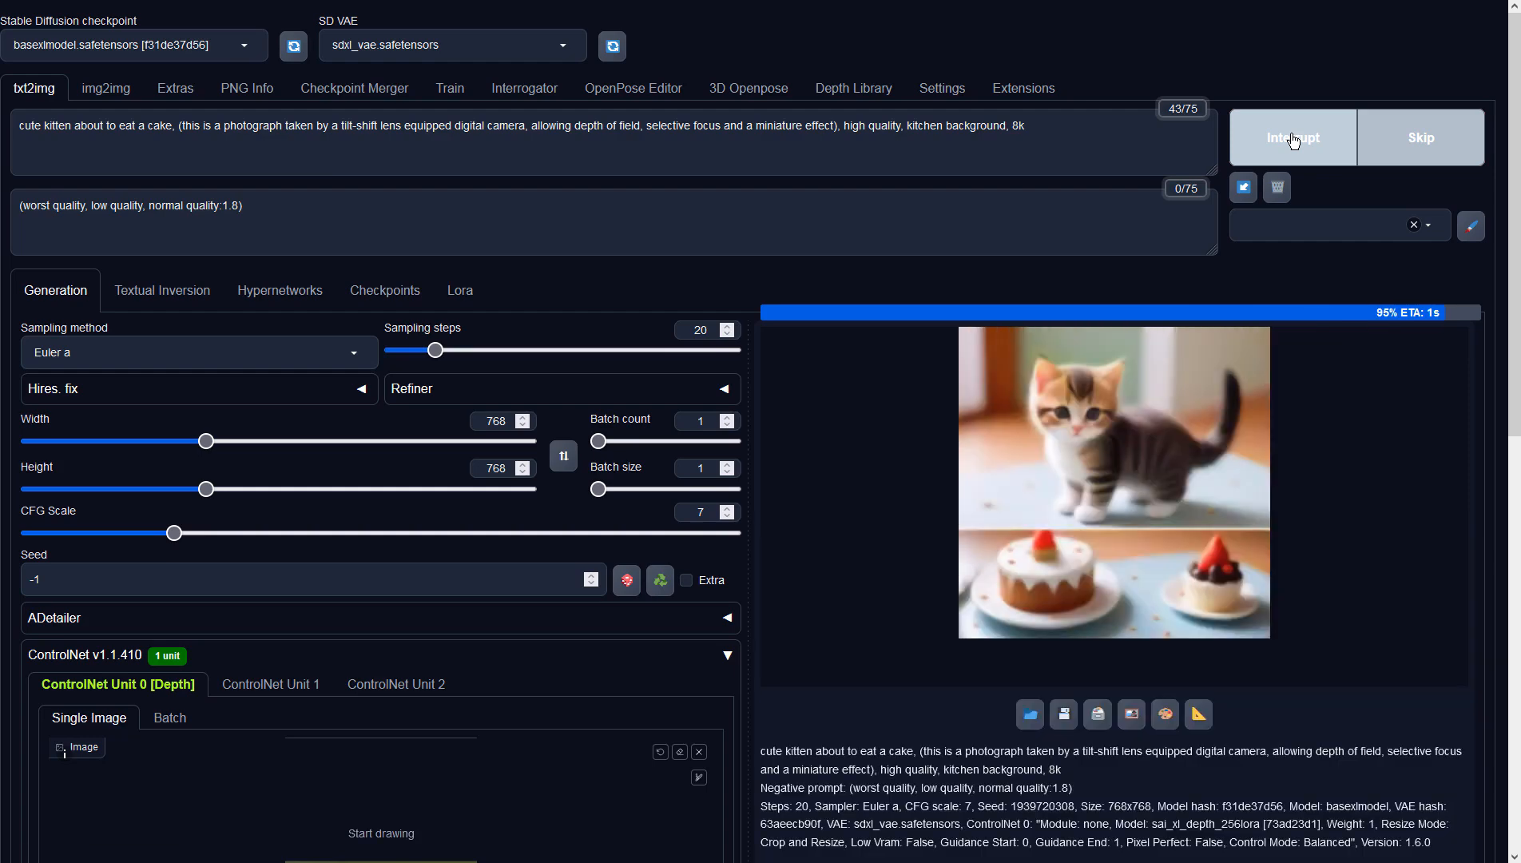
click(1192, 461)
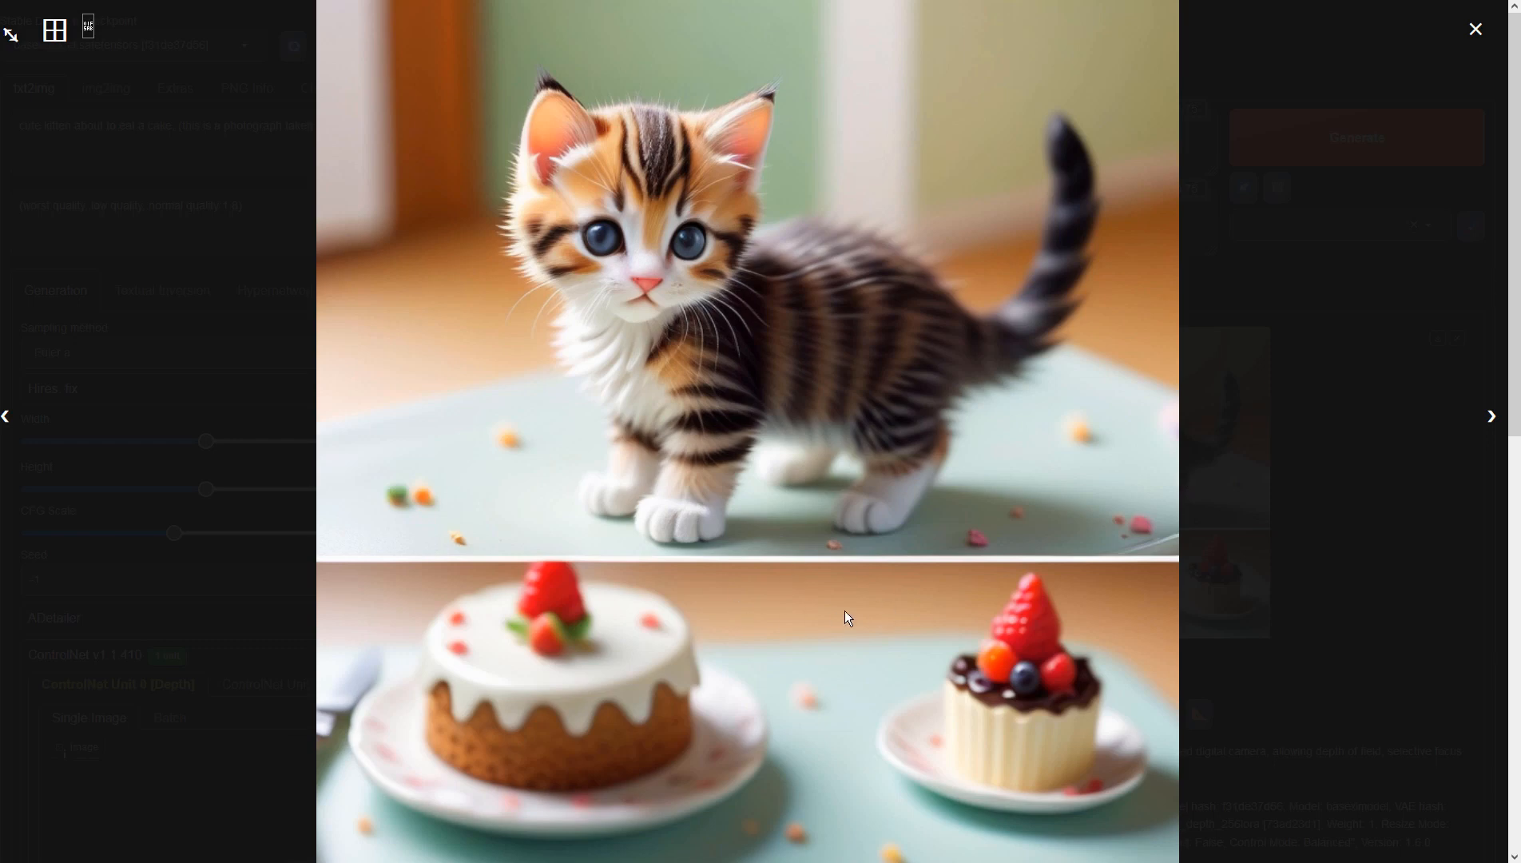
click(1476, 30)
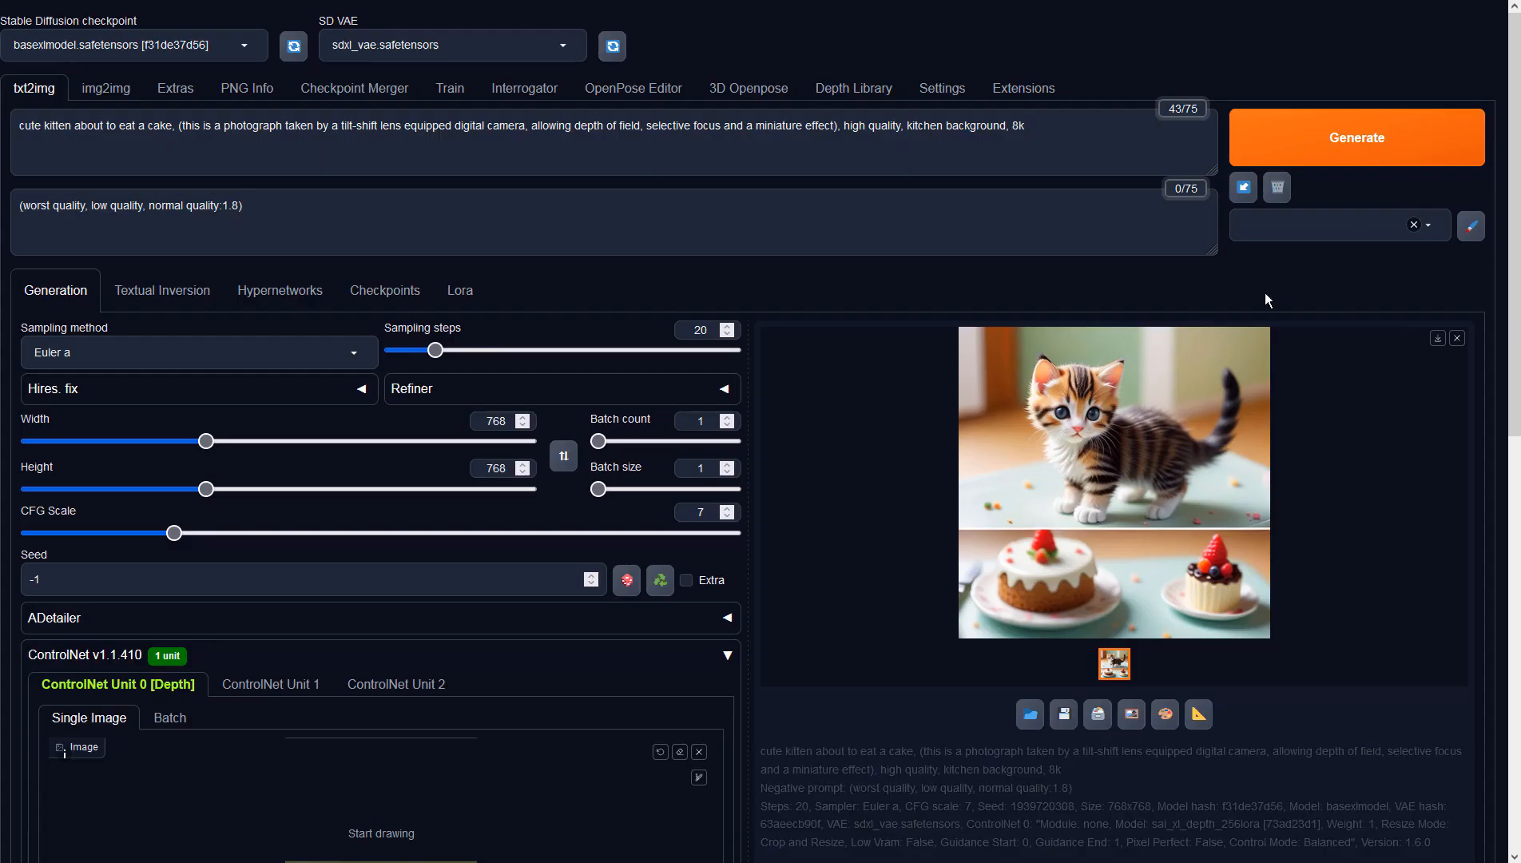
Generate another kitten image with the same settings and open it at full size.
click(1316, 142)
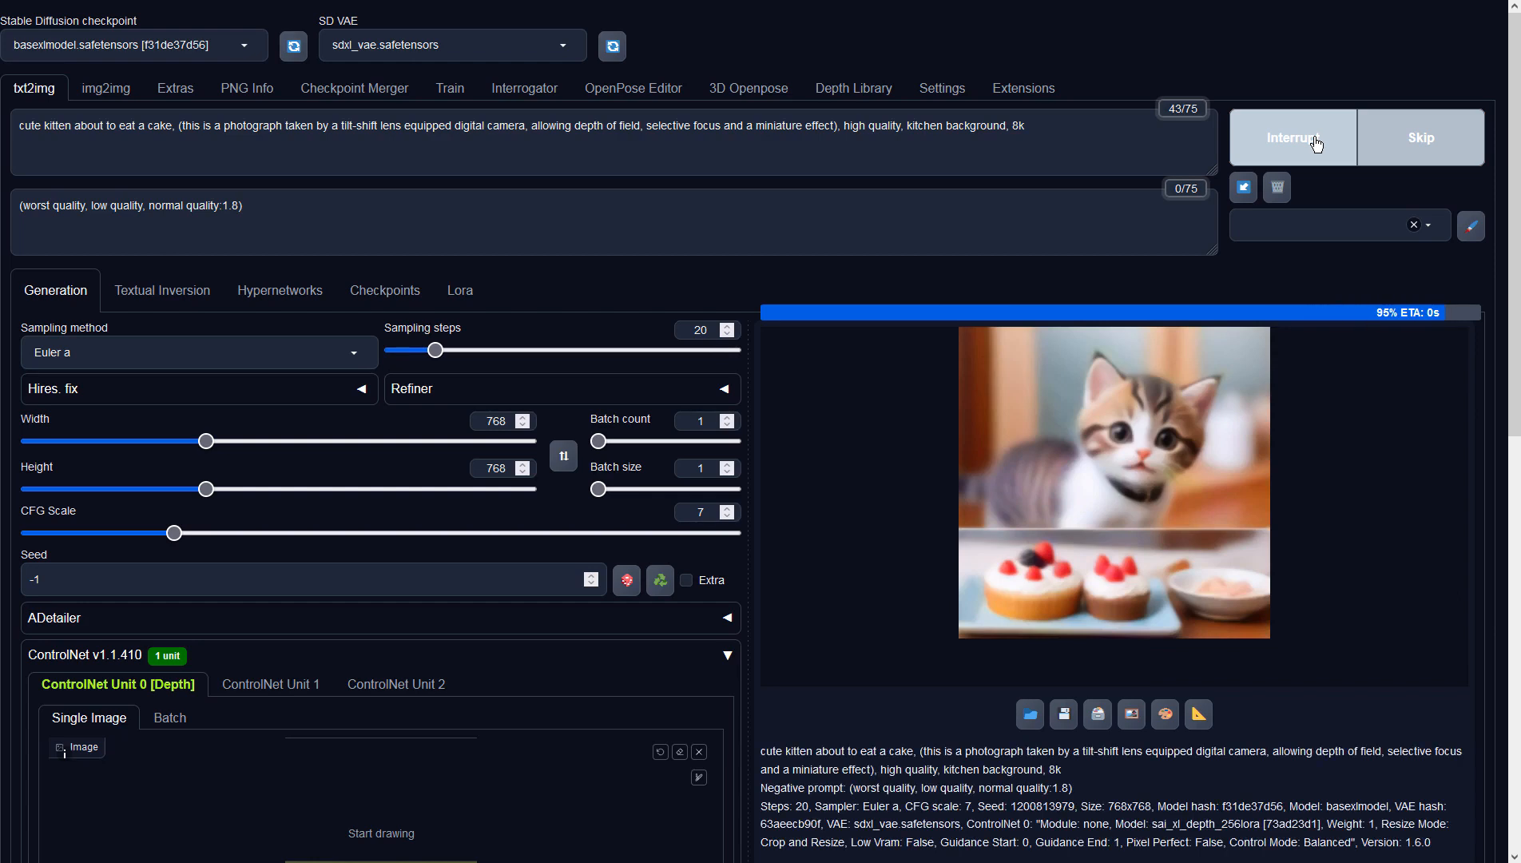
click(1241, 517)
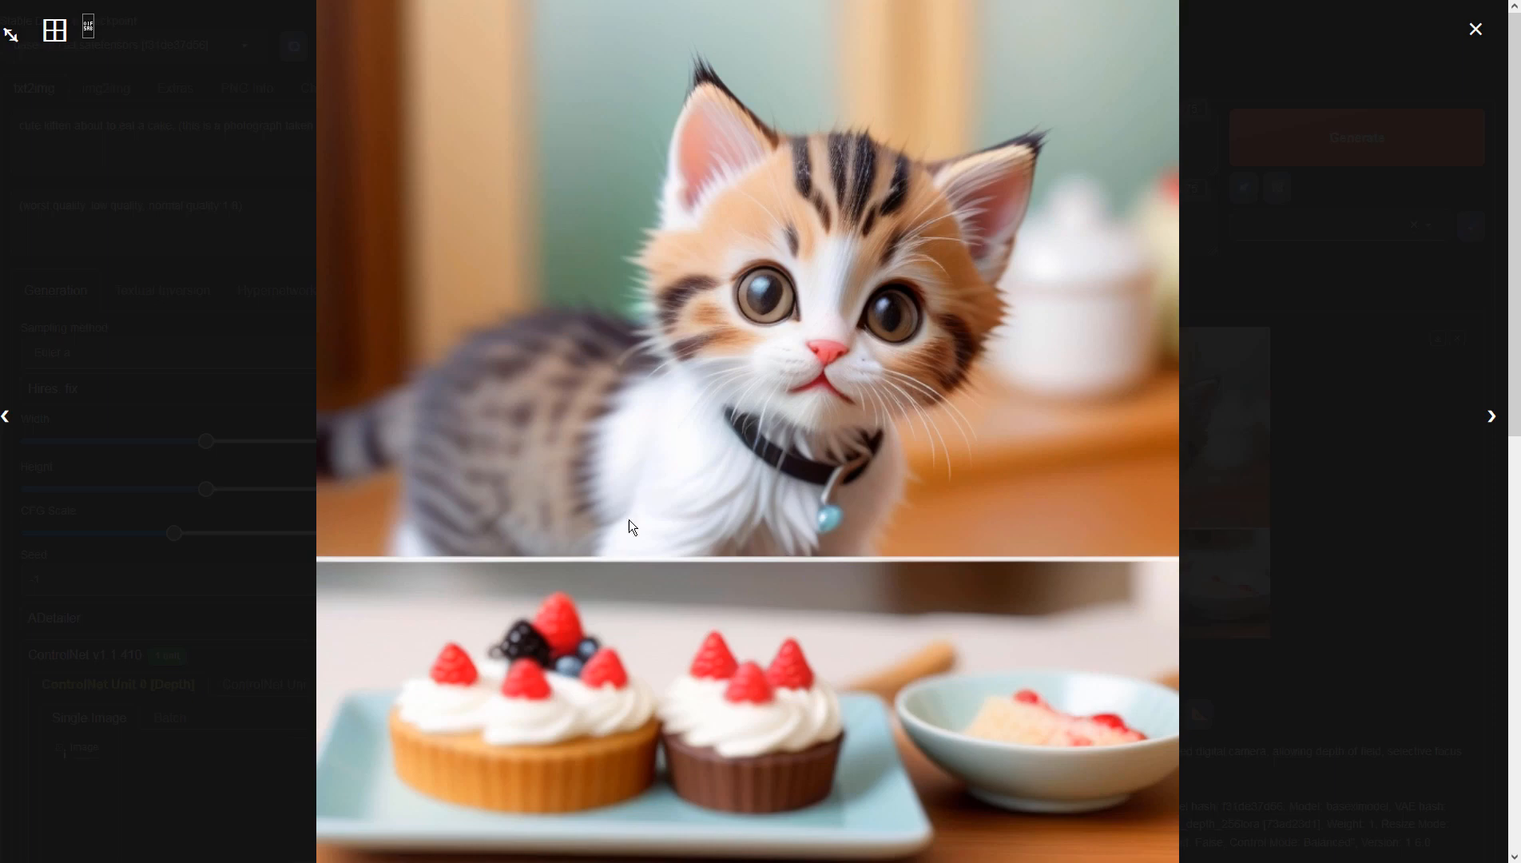
Send the generated kitten image with its prompts to img2img and set the denoising strength to 0.9.
click(1400, 282)
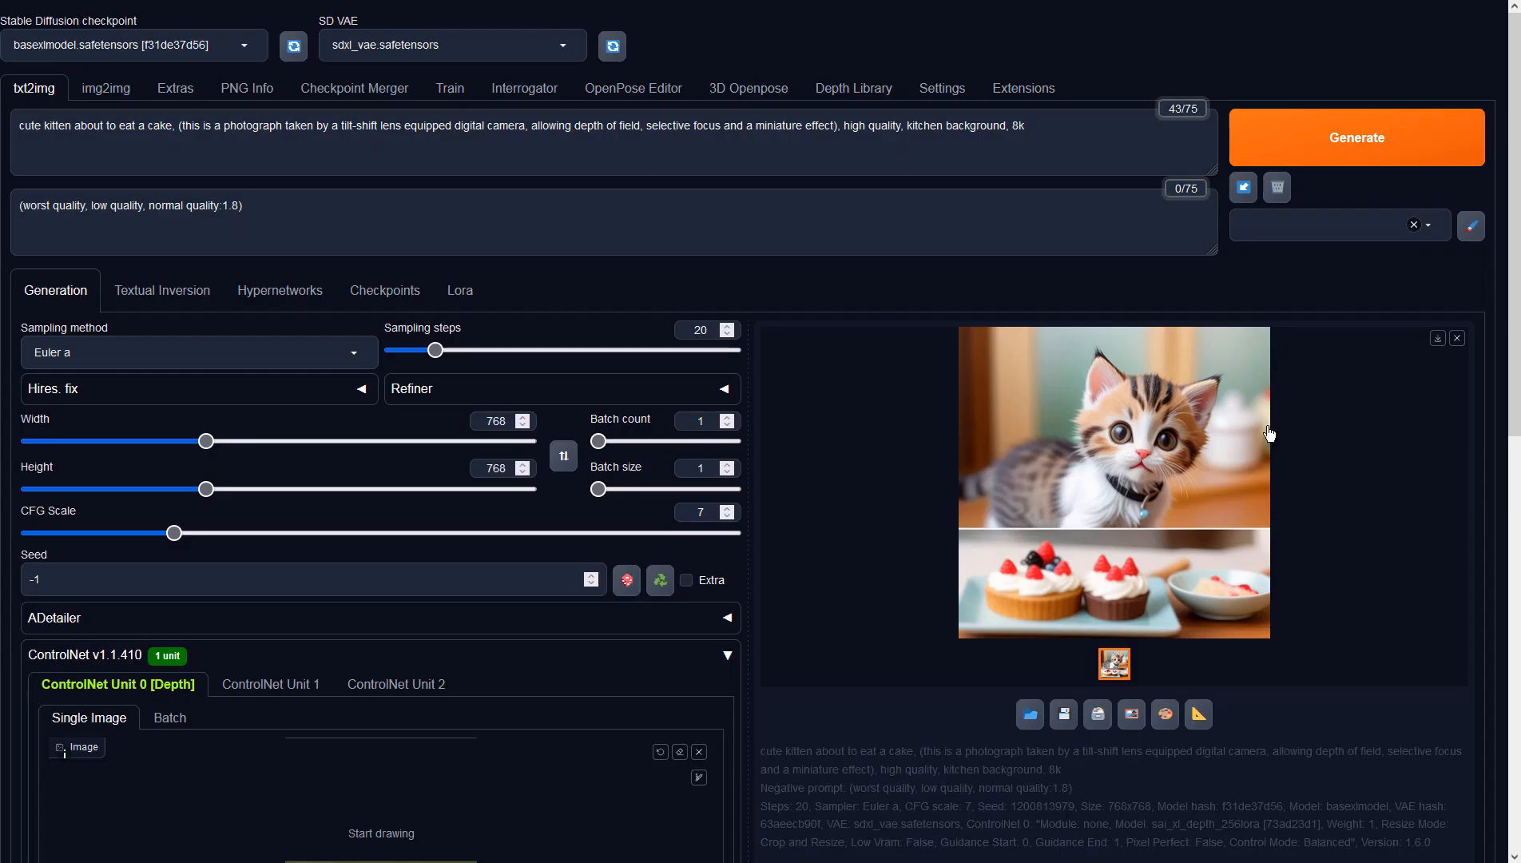
click(1131, 713)
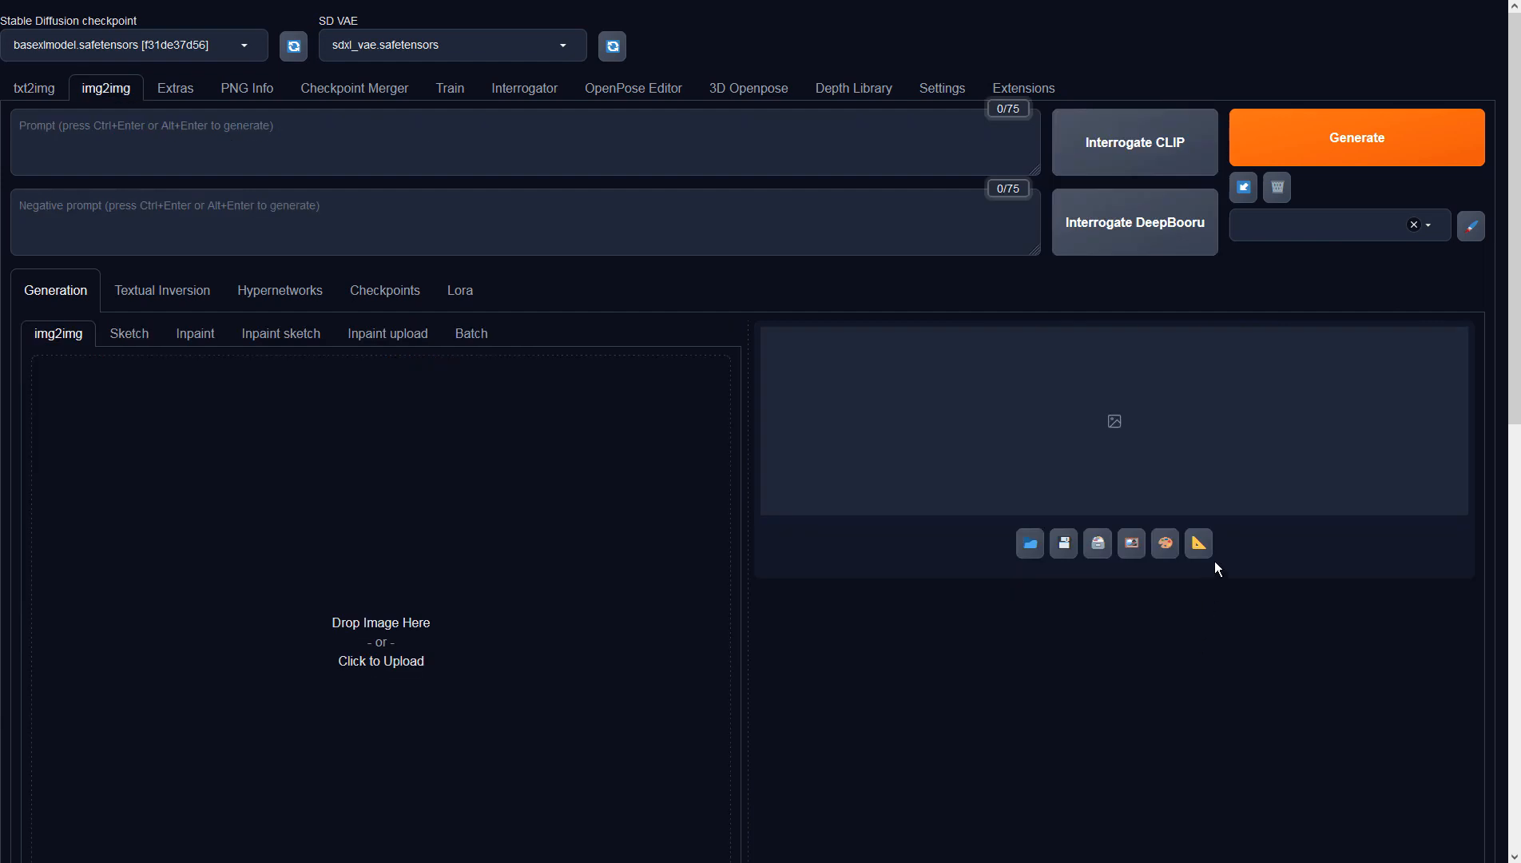
scroll(685, 473, down, 4)
scroll(685, 475, down, 4)
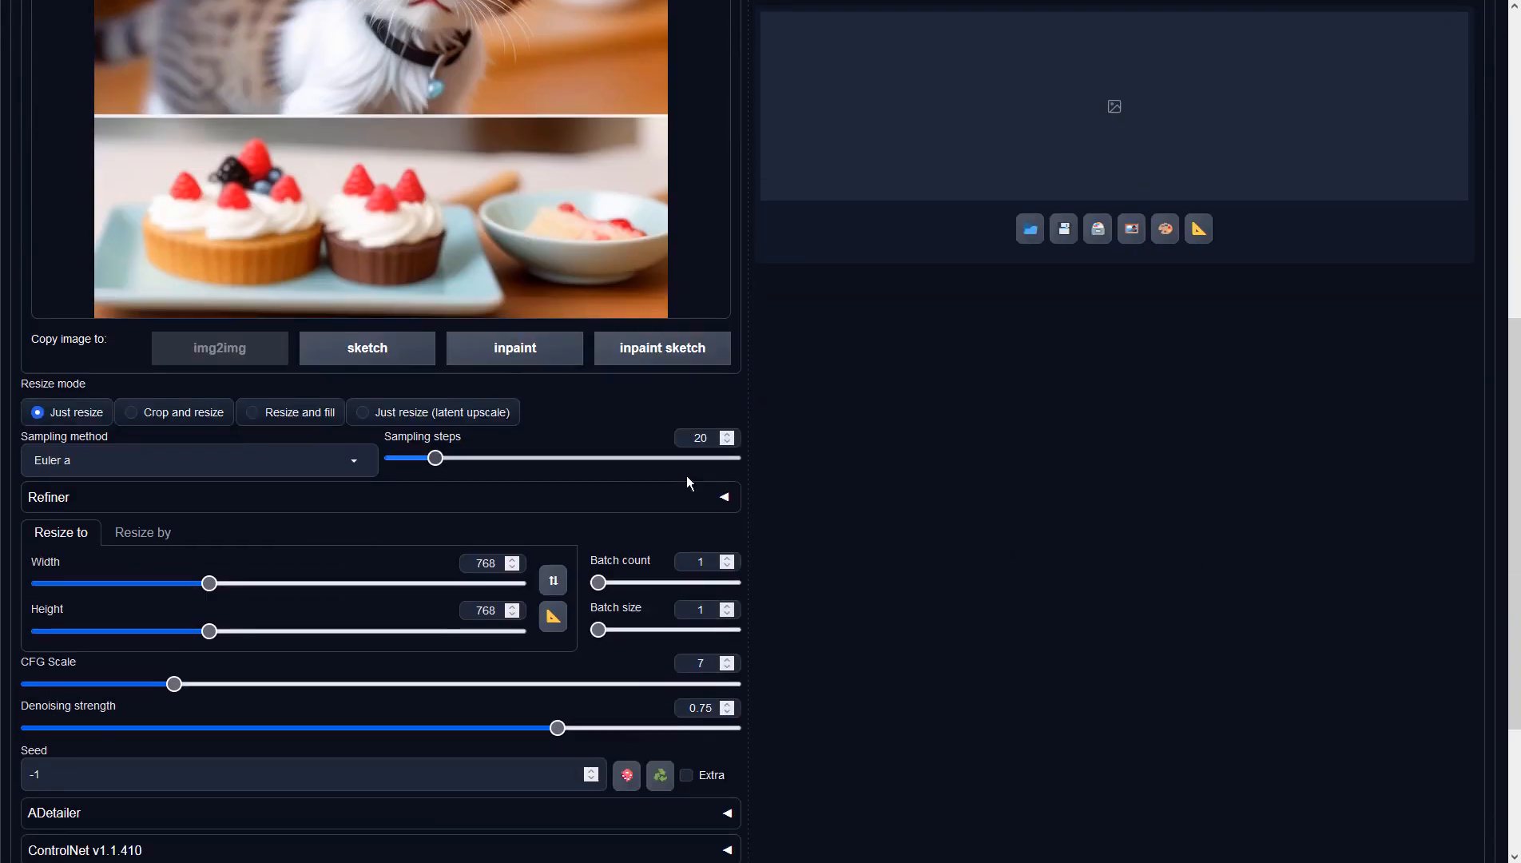
scroll(648, 588, down, 3)
drag(562, 490, 663, 493)
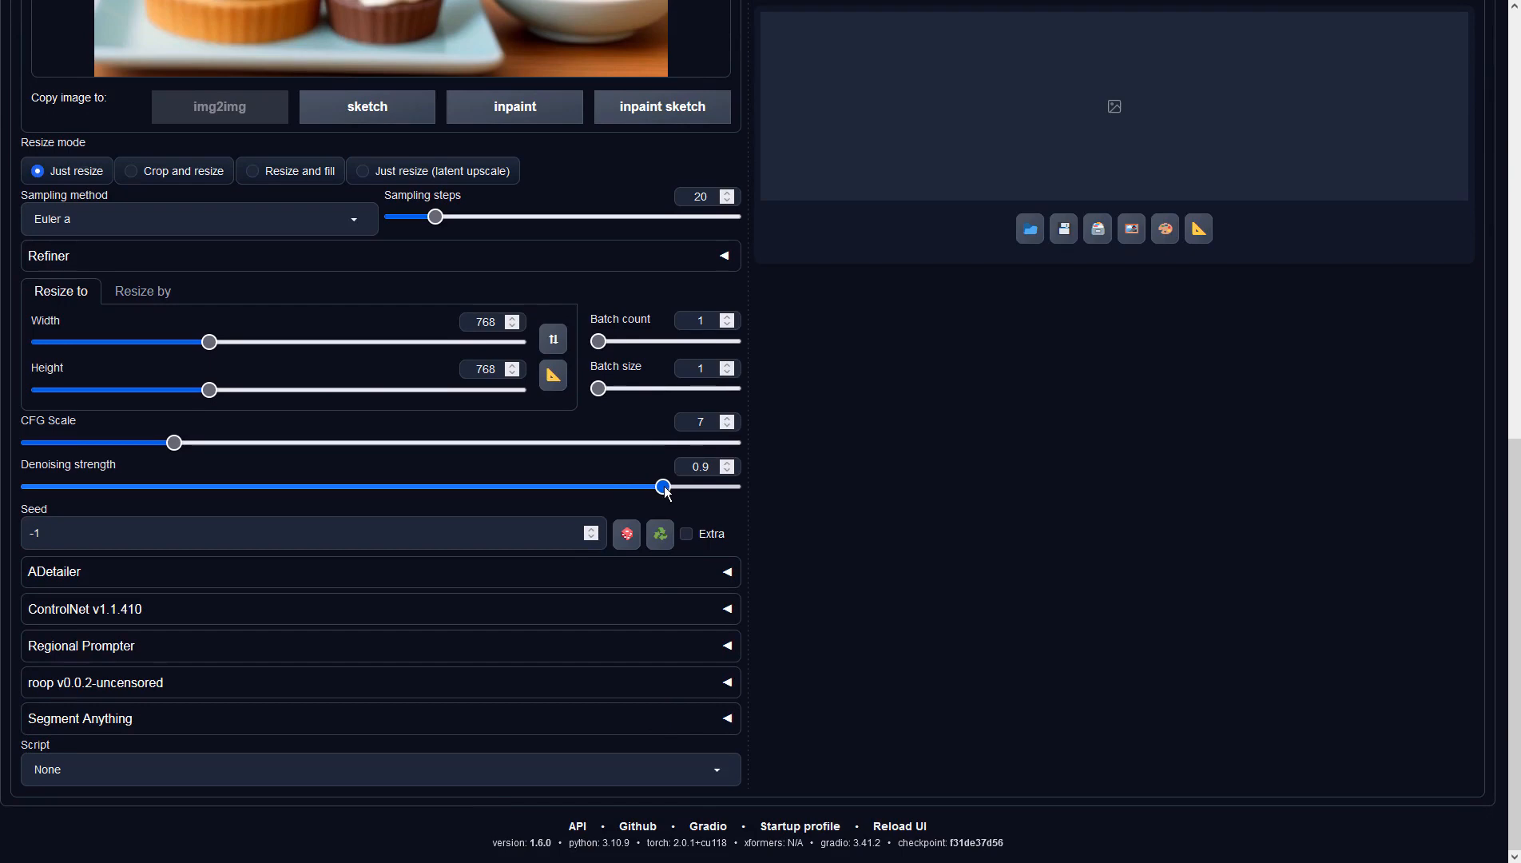
Generate an img2img version of the kitten image and inspect the result at full size.
scroll(942, 527, up, 10)
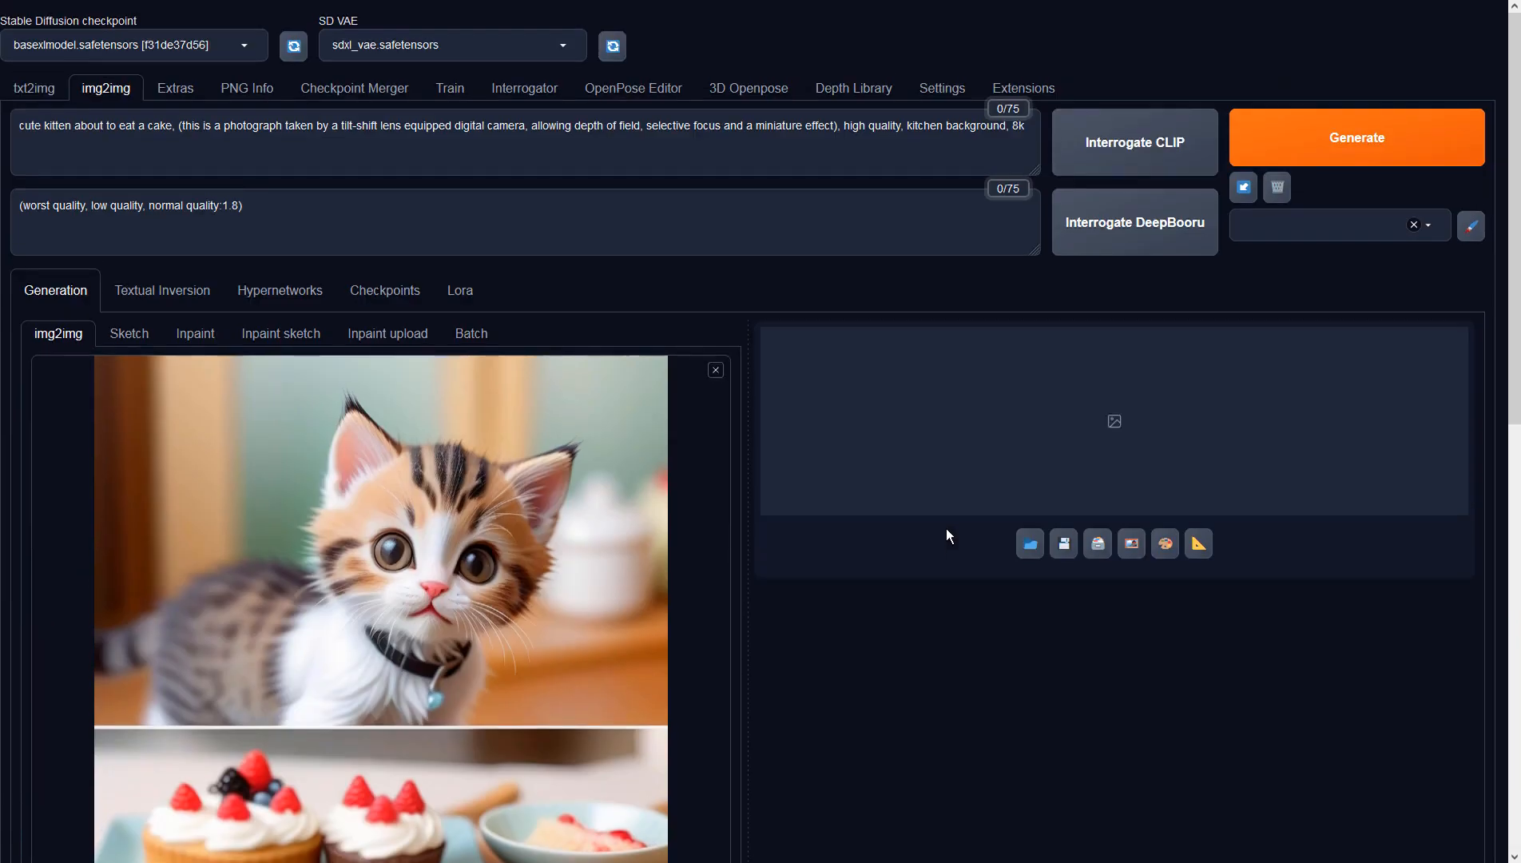
click(1286, 137)
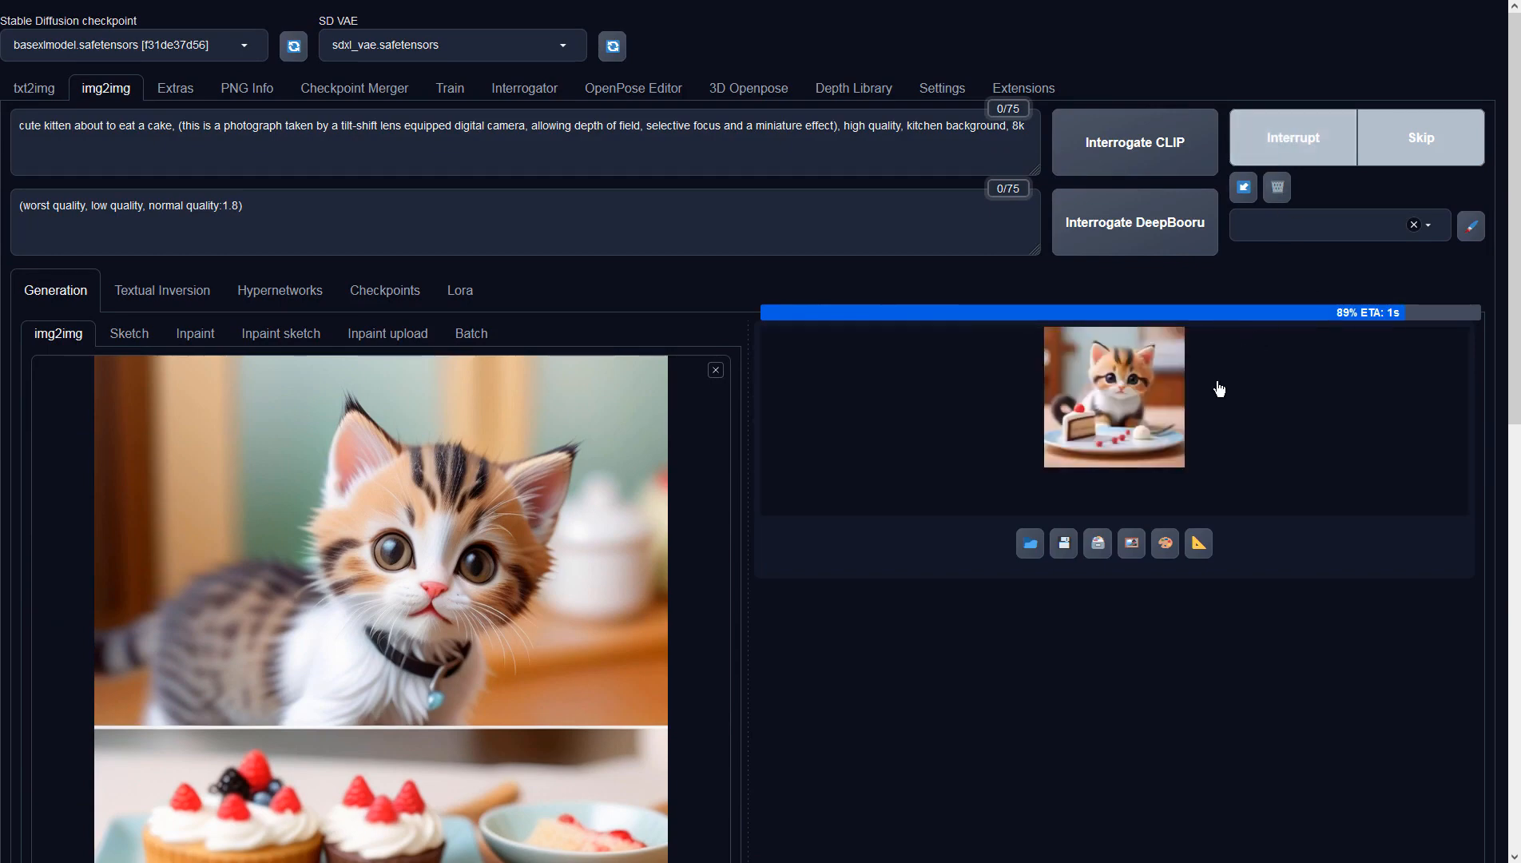
click(1211, 416)
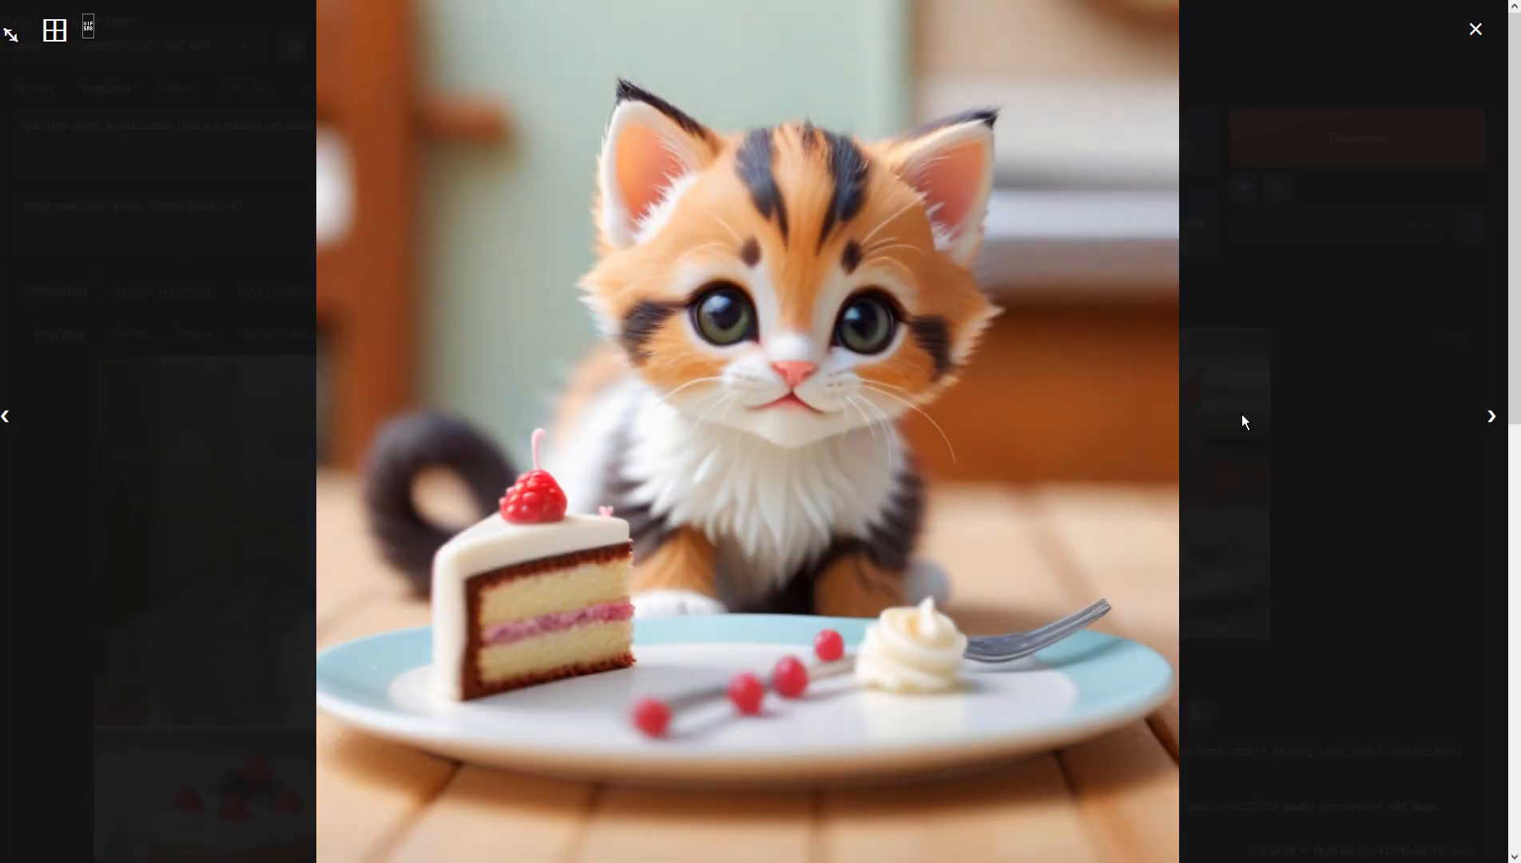
click(1473, 31)
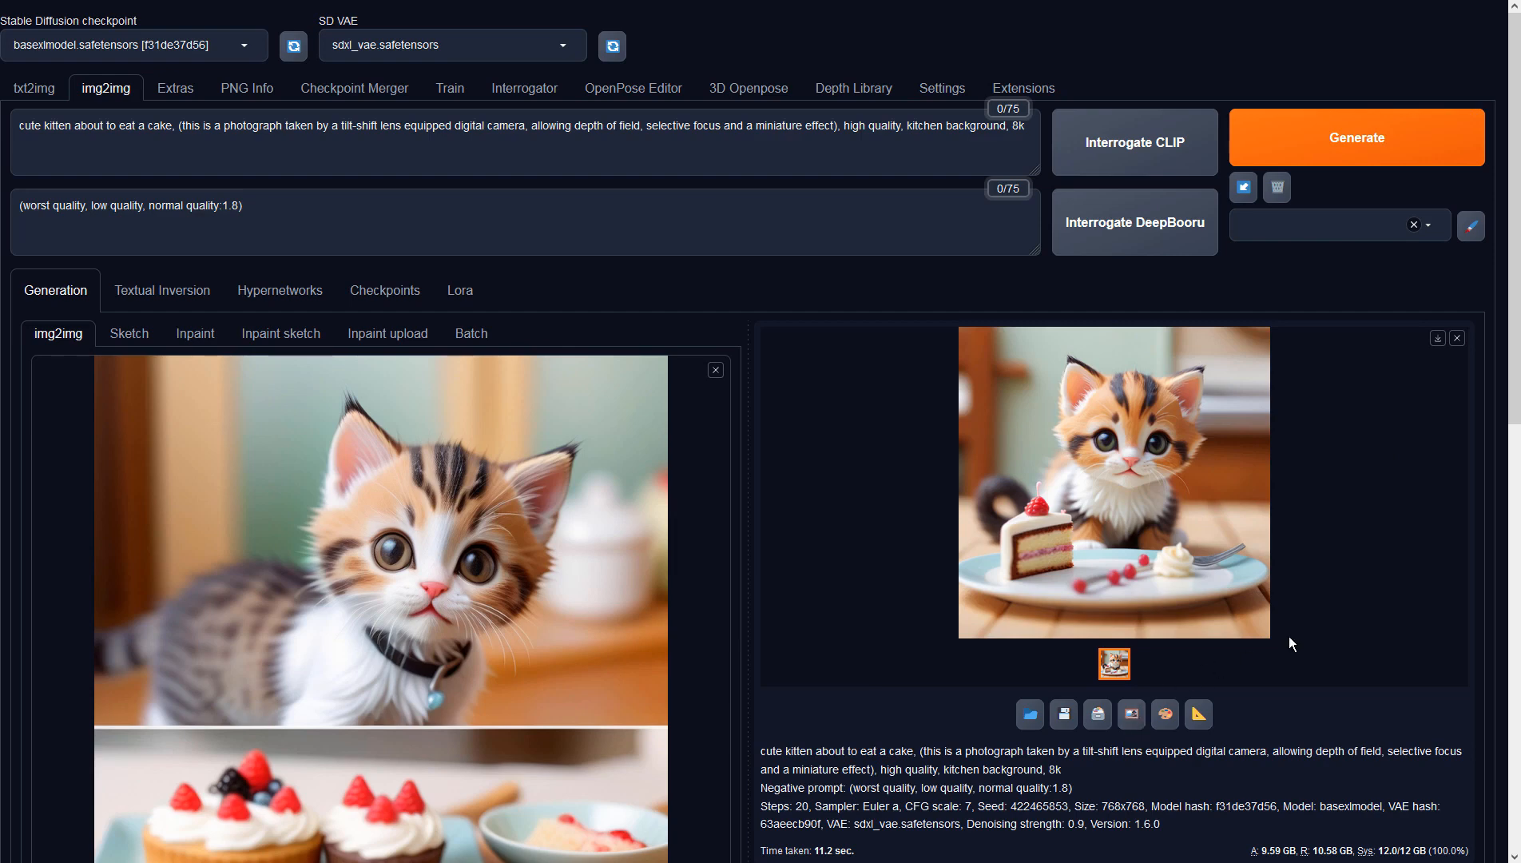
Use the kitten image with the cake slice as the img2img input, then generate a new version and inspect it at full size.
scroll(1394, 583, down, 2)
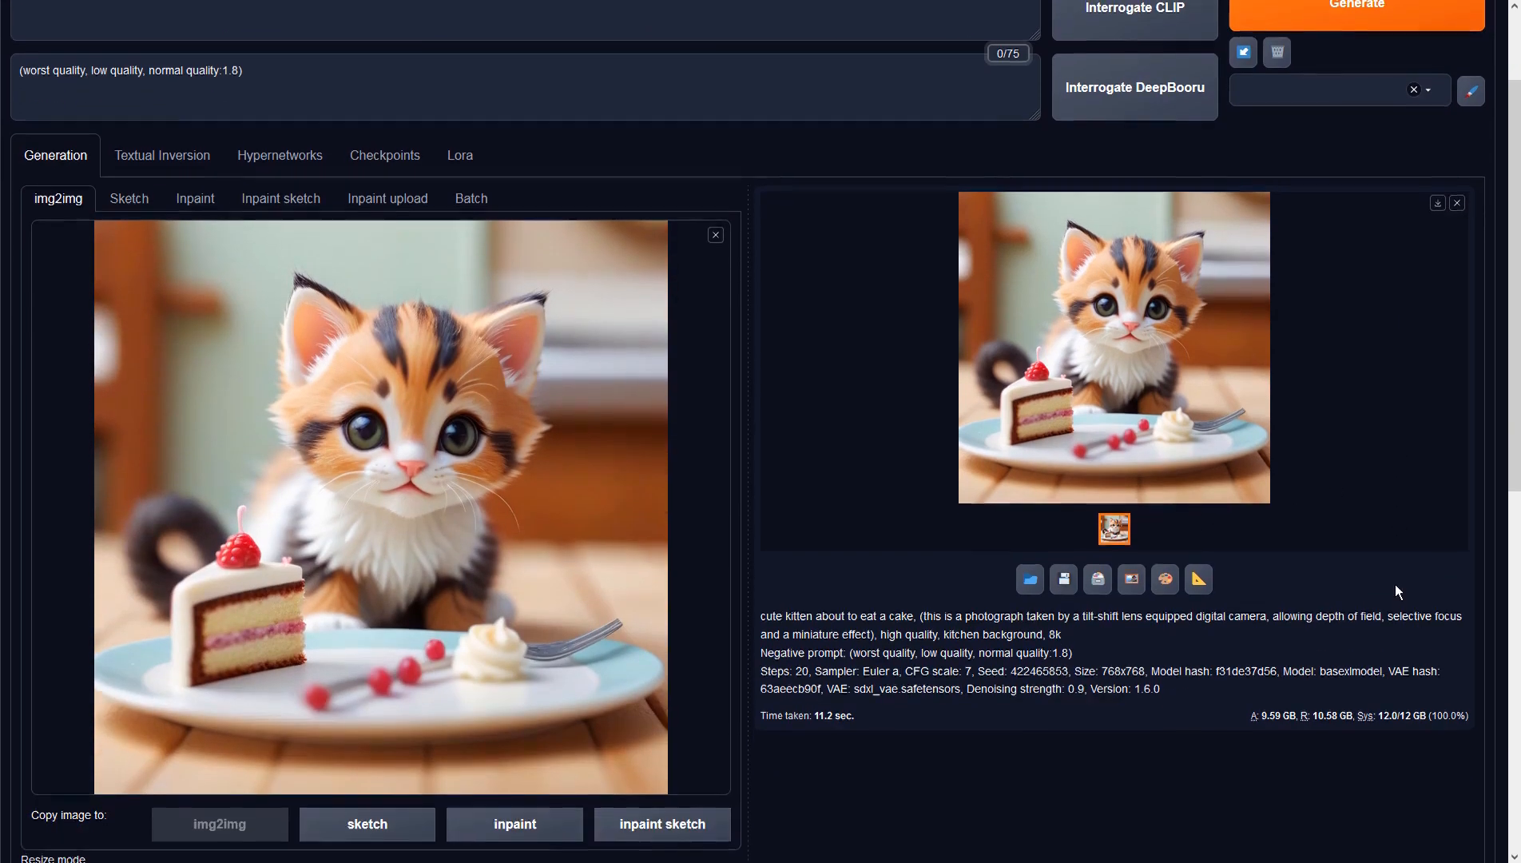
scroll(1395, 583, up, 2)
click(1300, 142)
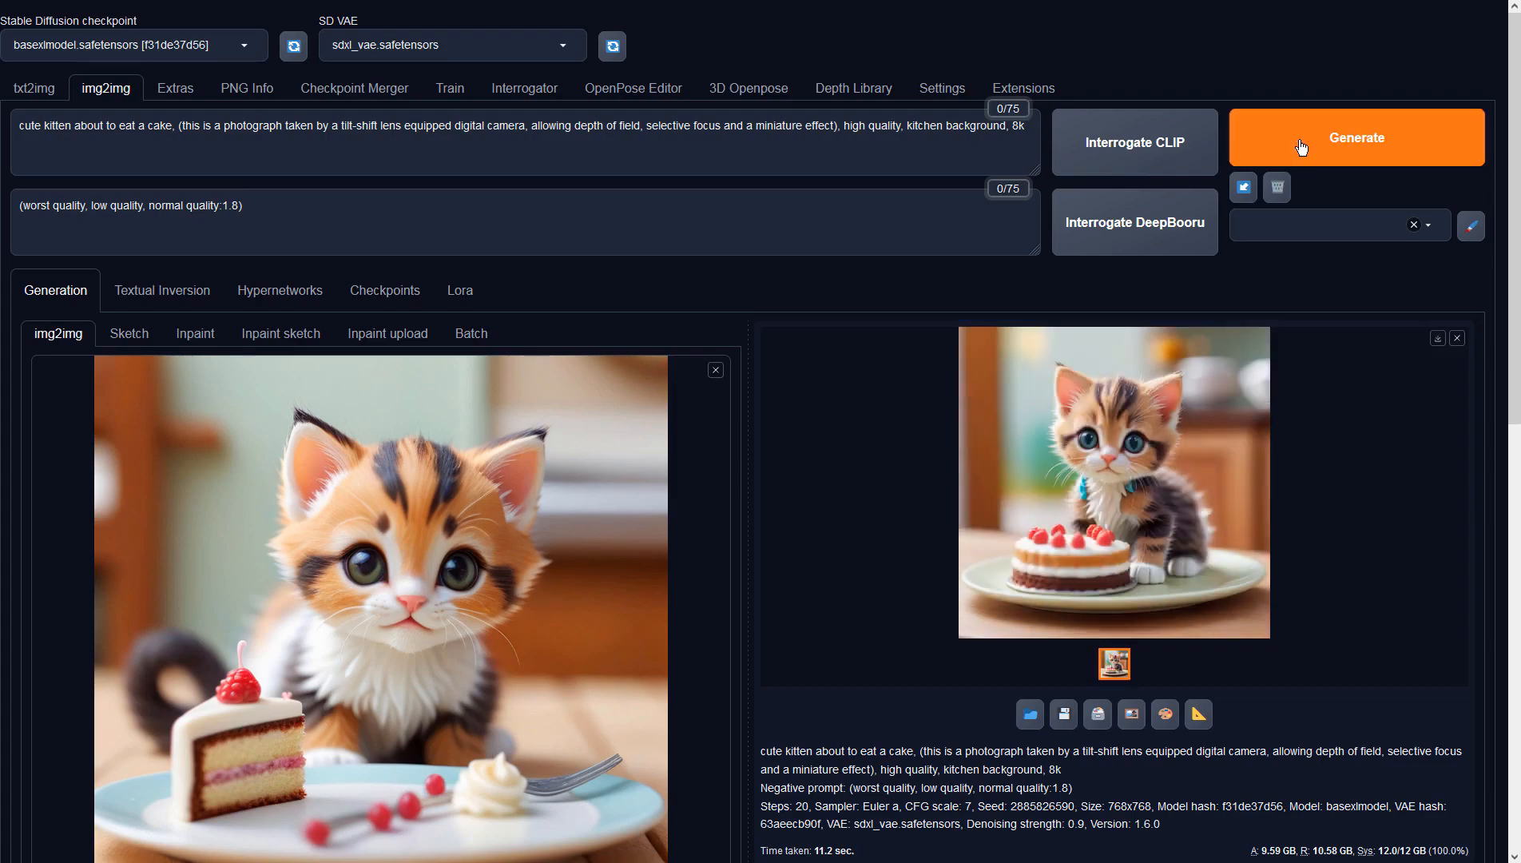
click(1200, 420)
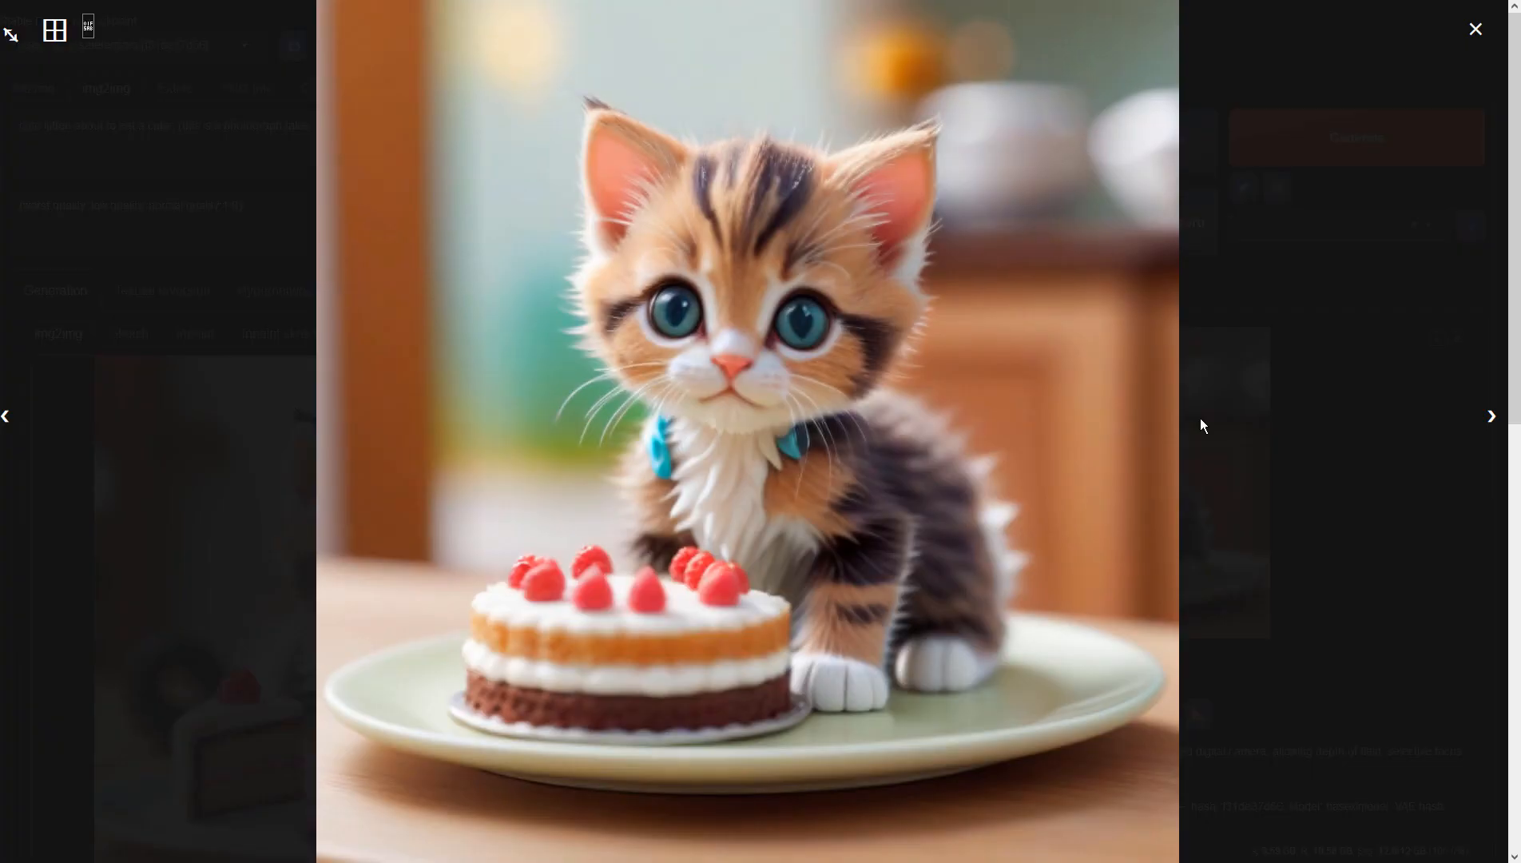
click(1475, 28)
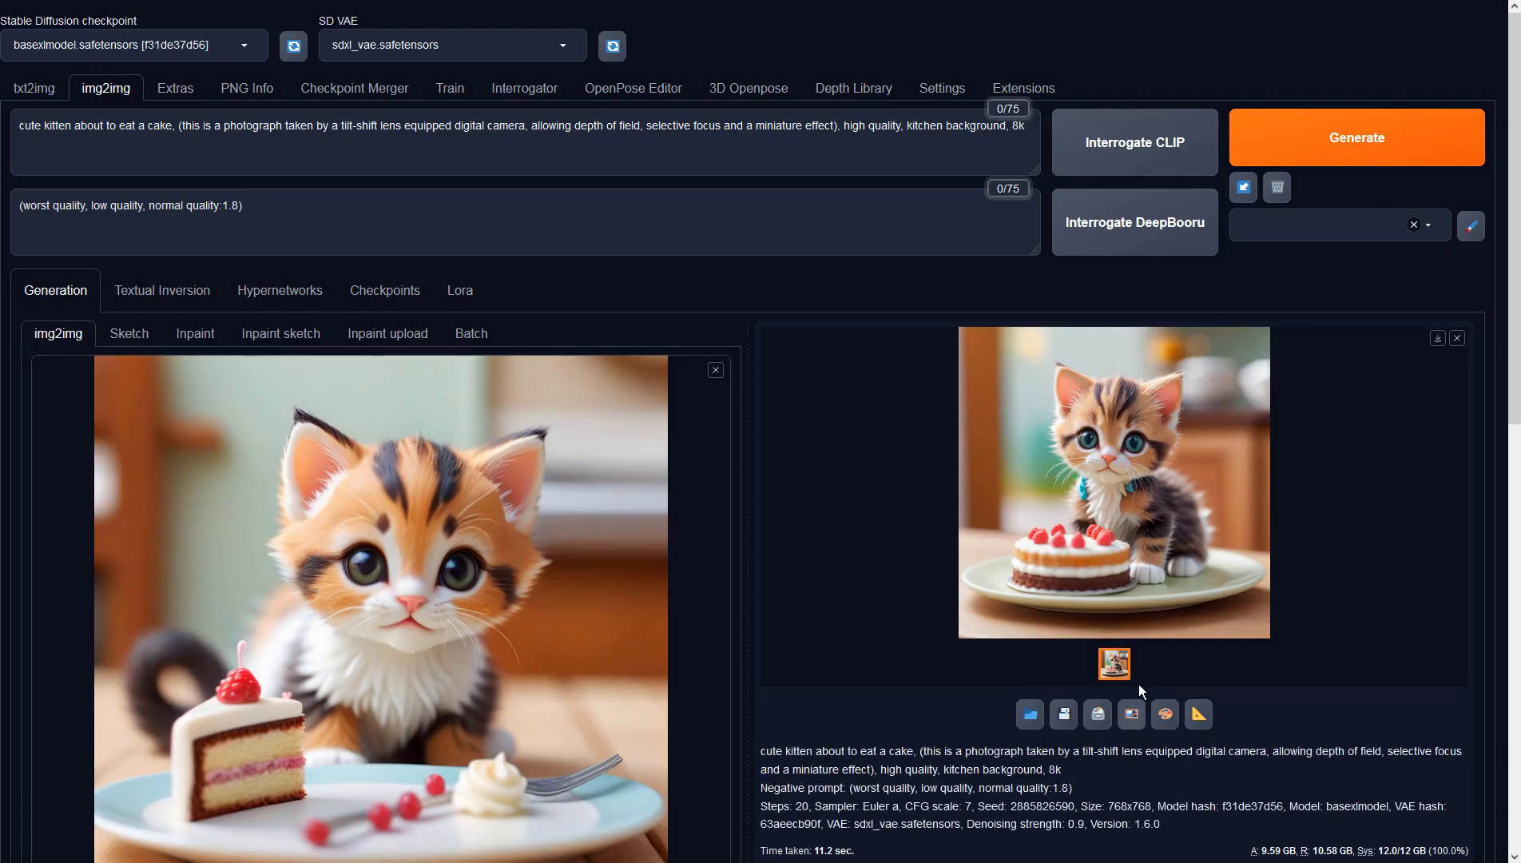
Use the kitten image with the round layered cake as the img2img input and set the denoising strength to 0.75.
scroll(727, 546, down, 6)
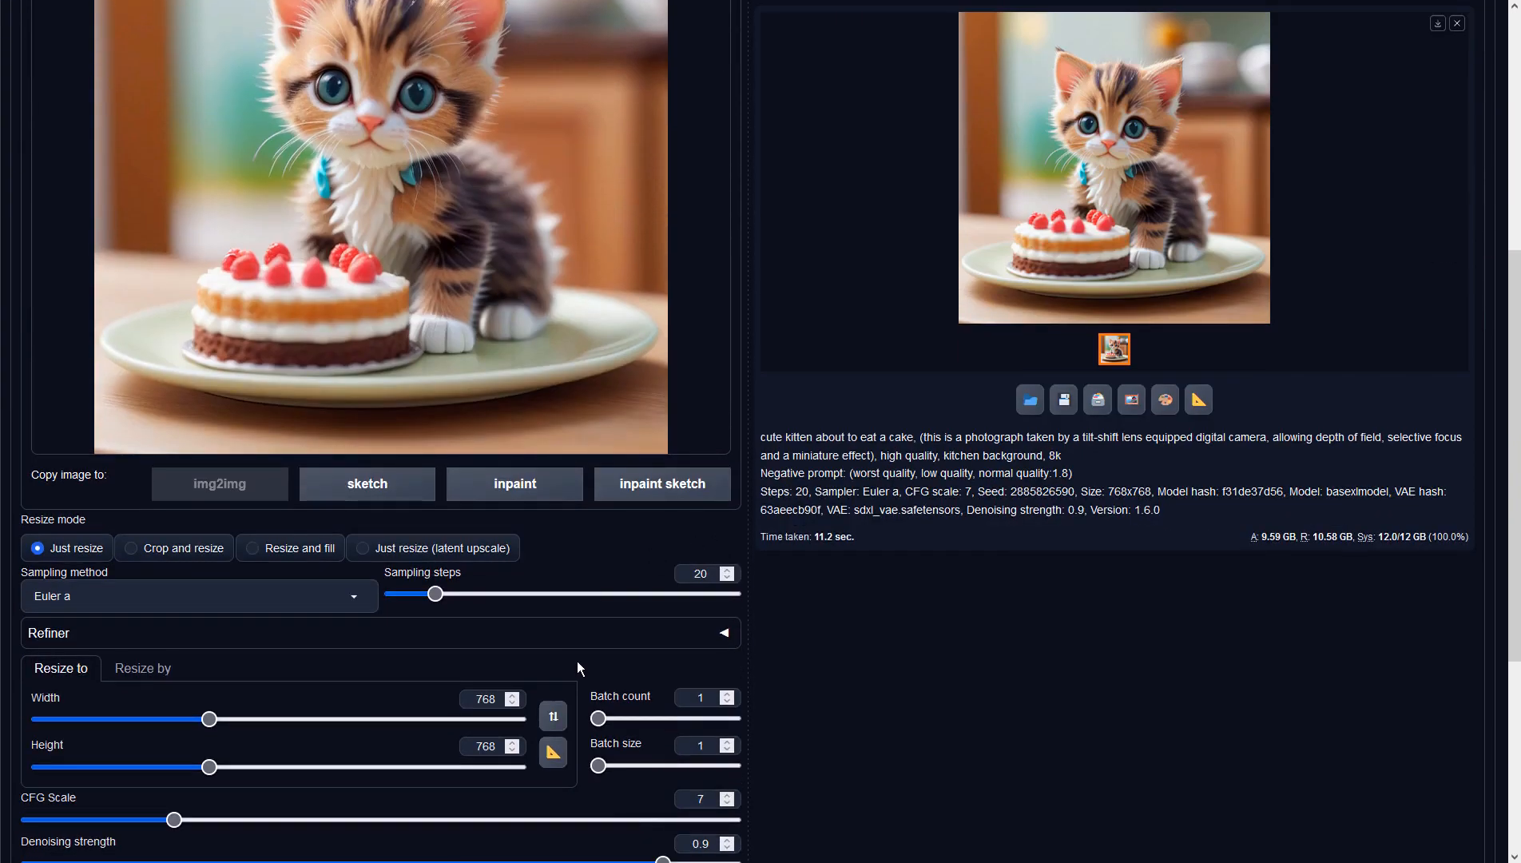
scroll(580, 661, down, 3)
drag(662, 592, 558, 592)
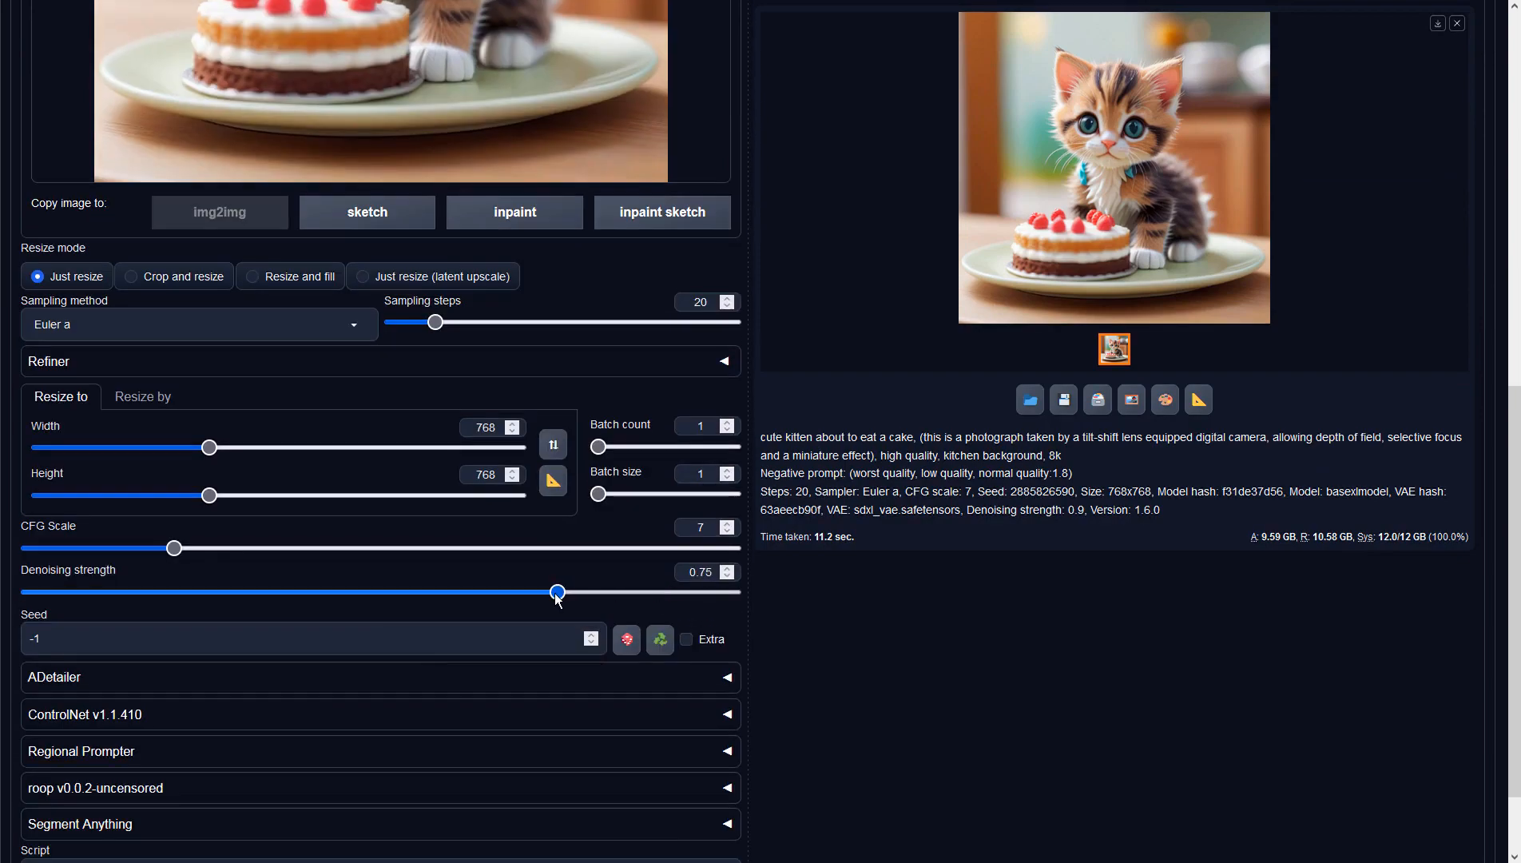
Generate a new img2img image from the round-cake kitten input and inspect it at full size.
scroll(1141, 601, up, 10)
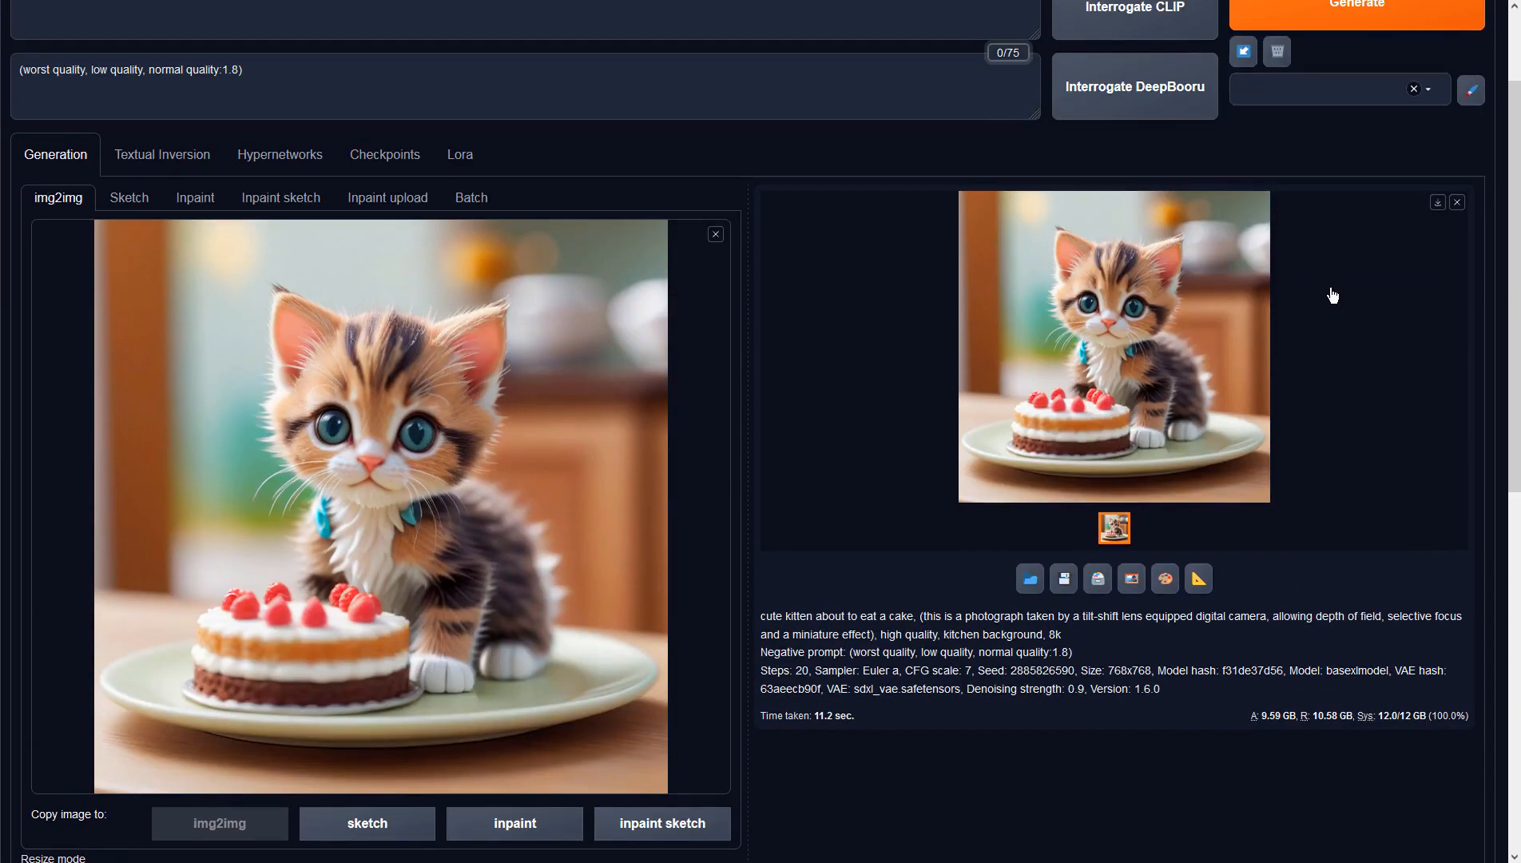
click(1342, 160)
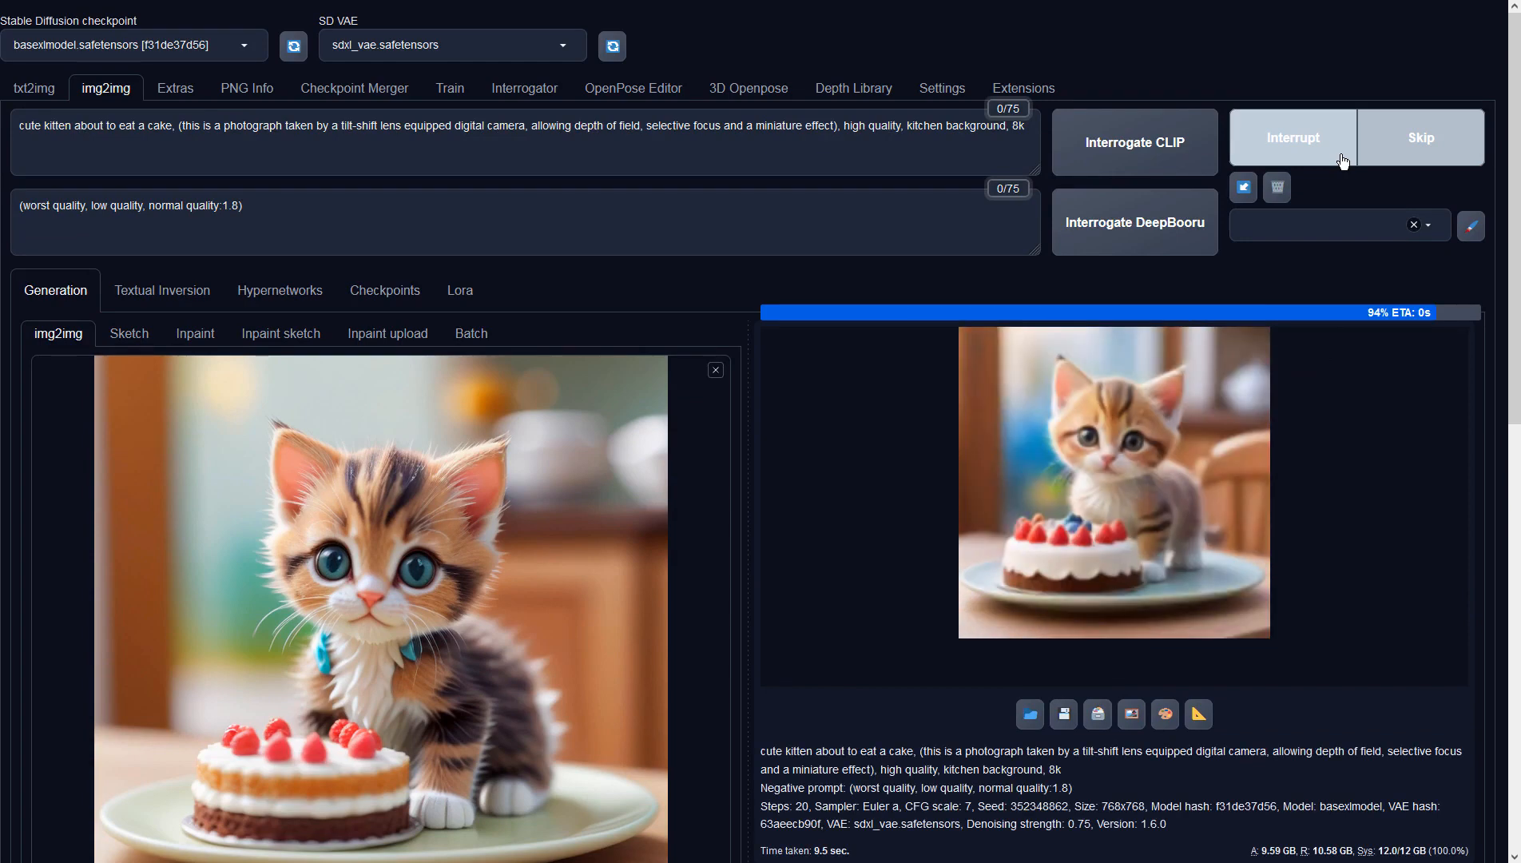
click(1190, 429)
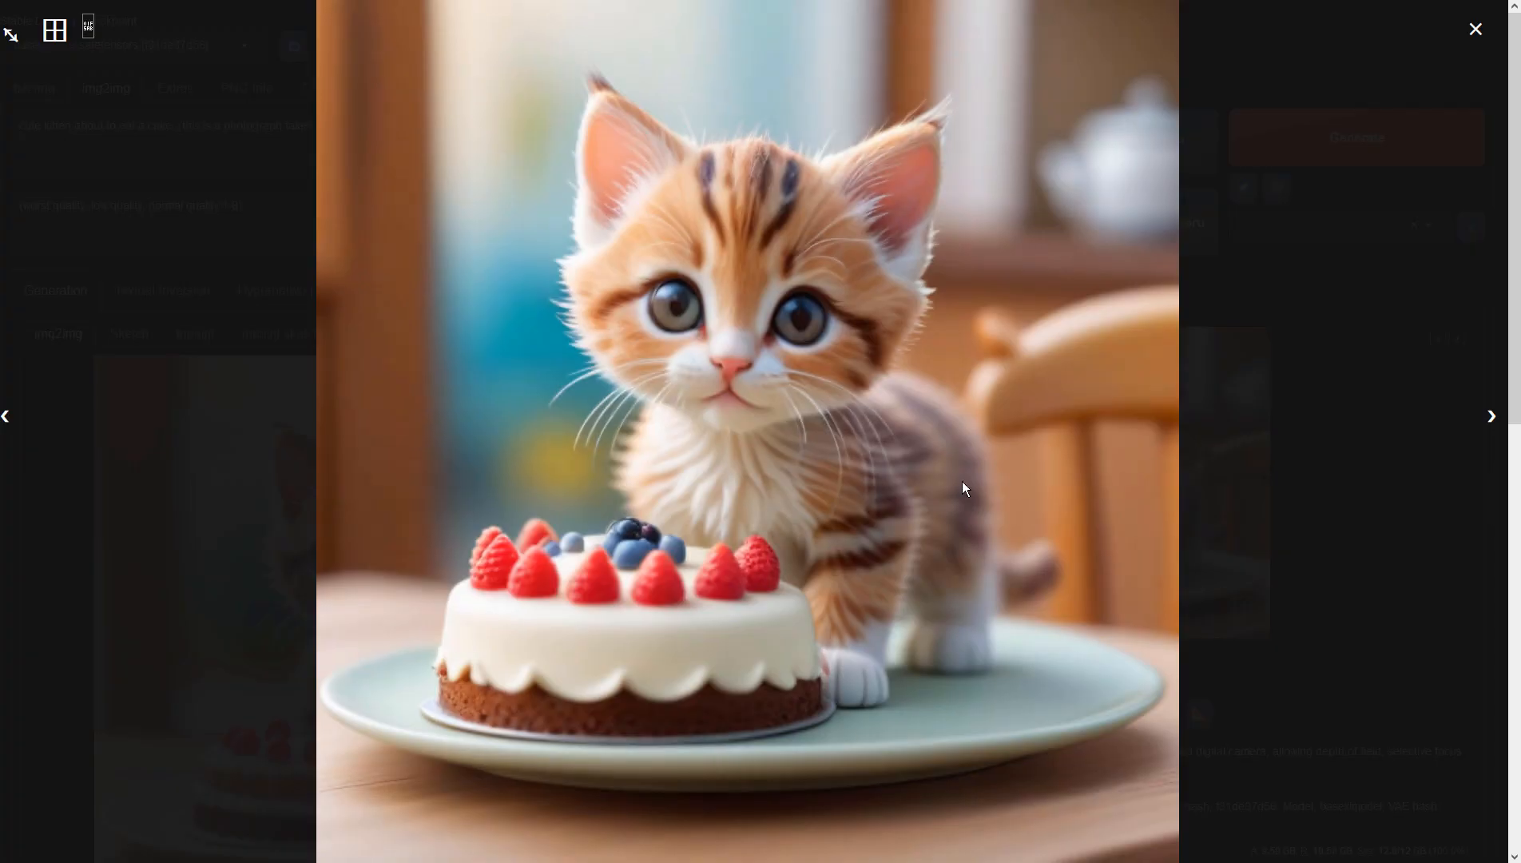
click(1077, 407)
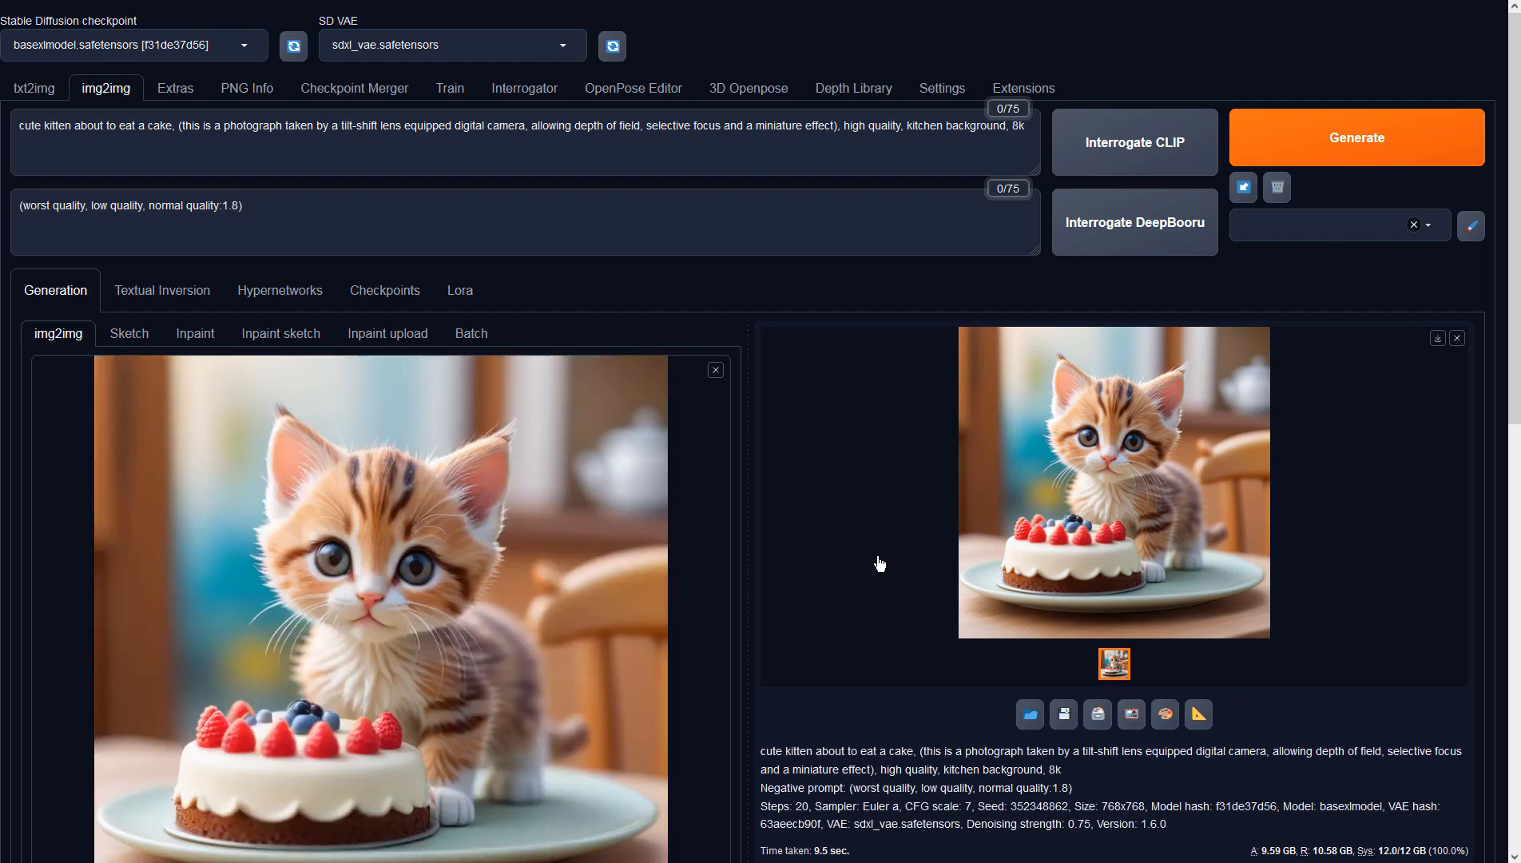
Generate another variation with the latest result as the img2img input and open it at full size.
click(1341, 144)
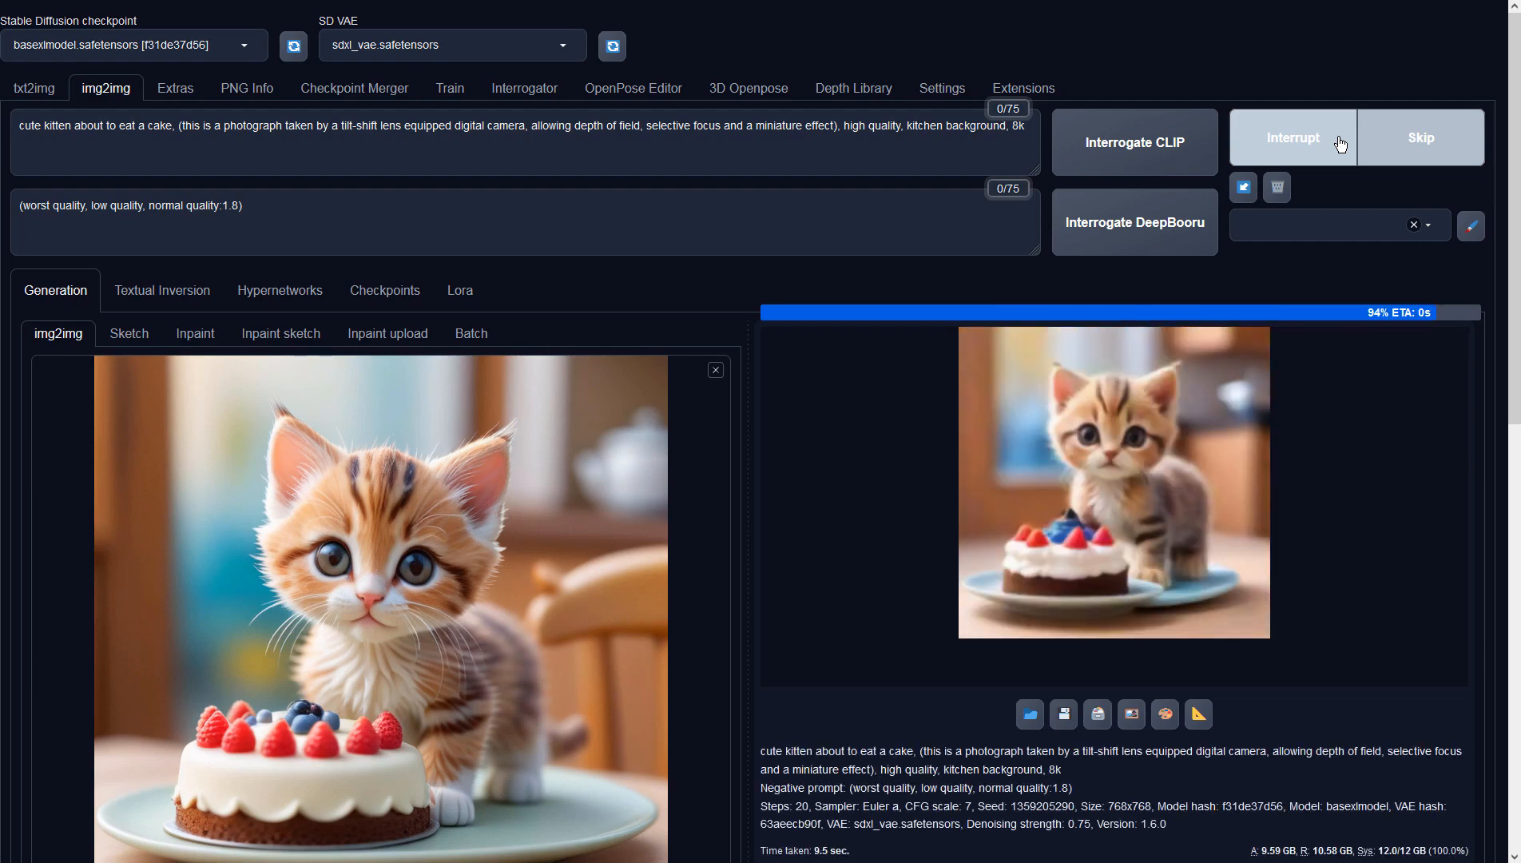
click(1222, 441)
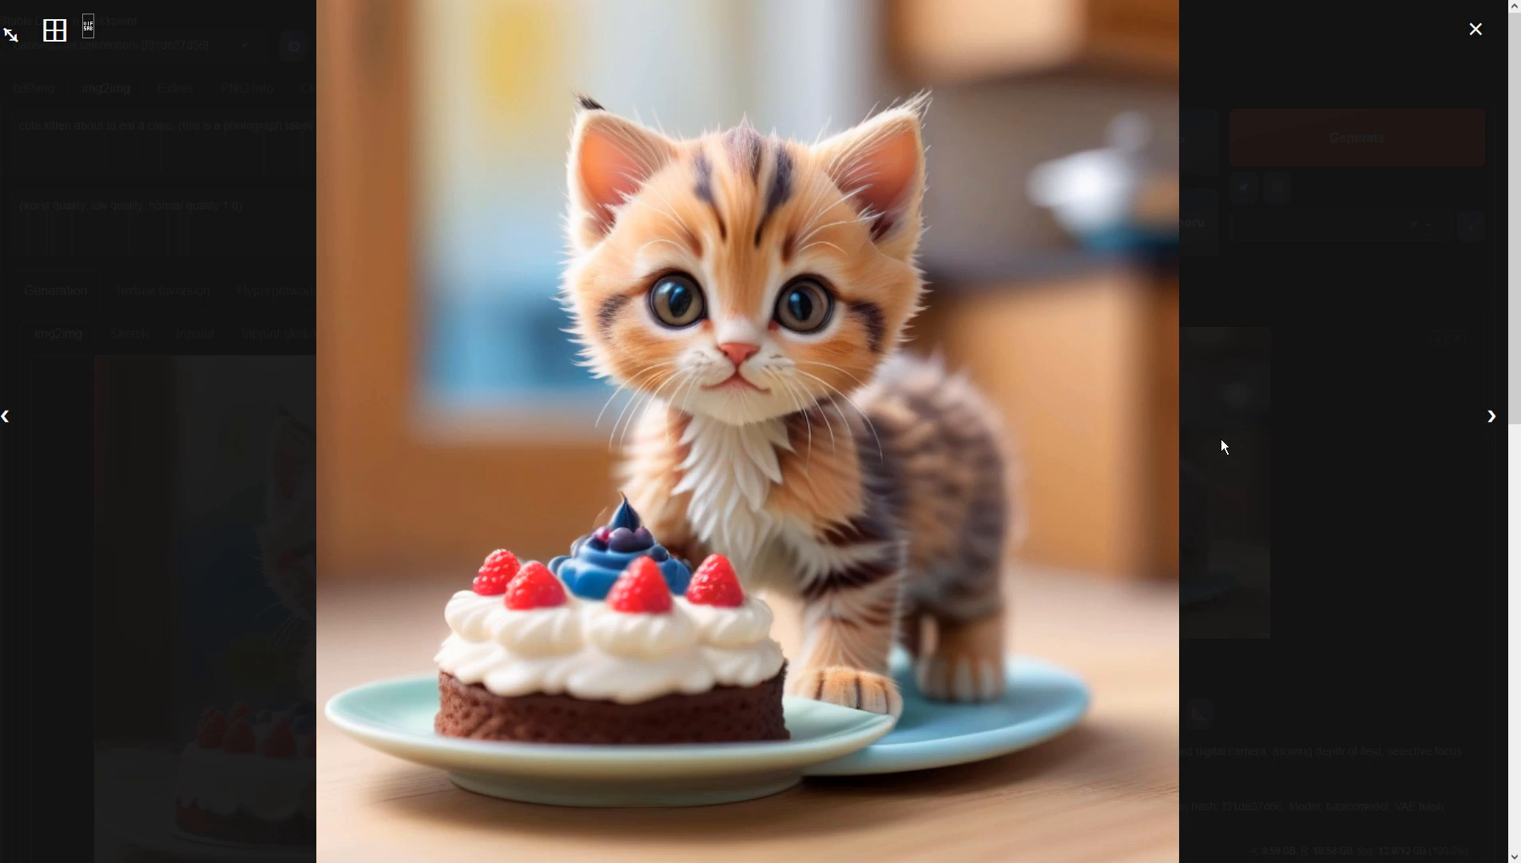